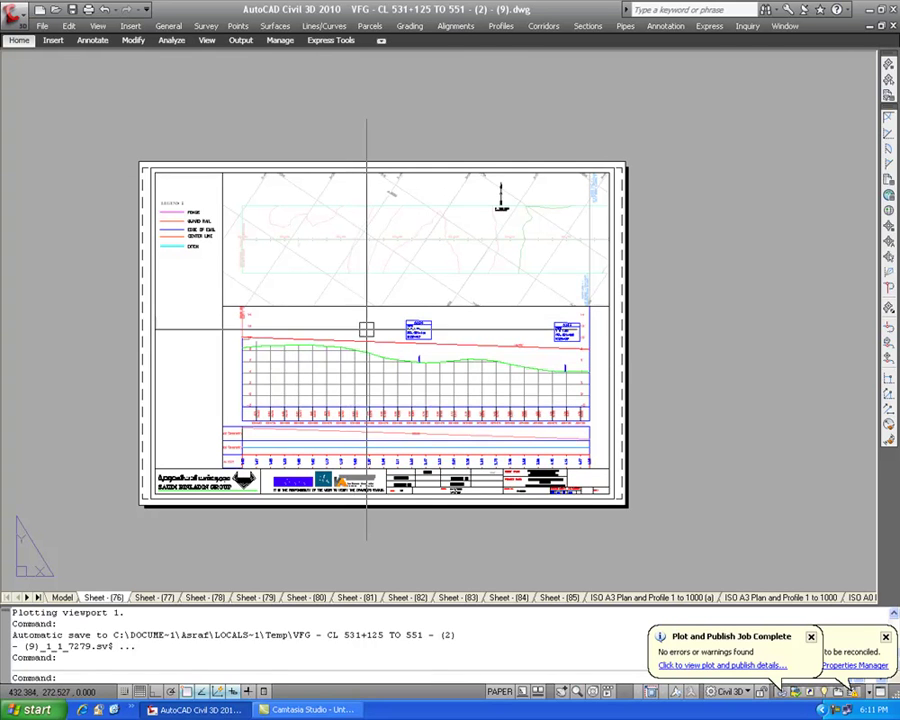
# - Examine the plan and profile sheet, including its profile viewport, stations, legend and title block
pyautogui.scroll(3, 392, 410)
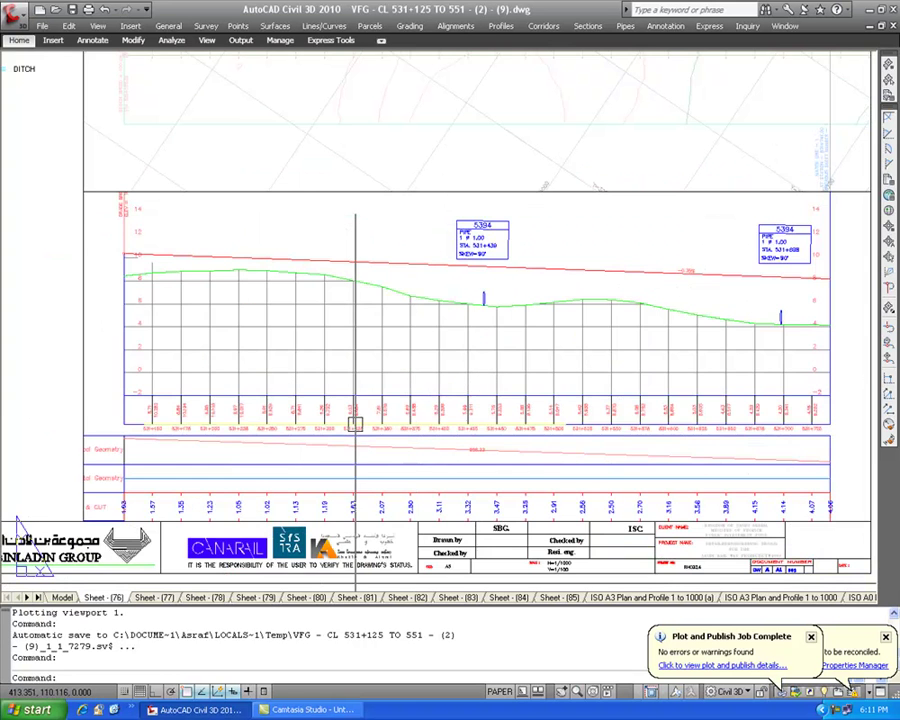
pyautogui.scroll(-3, 354, 422)
pyautogui.scroll(3, 321, 432)
pyautogui.scroll(-1, 40, 366)
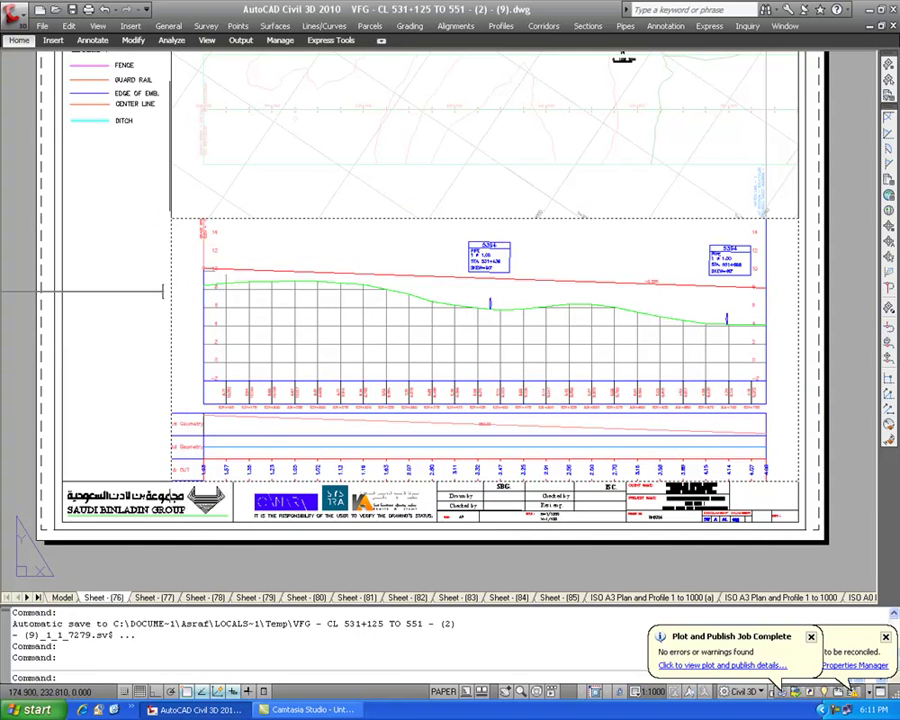
pyautogui.click(172, 301)
pyautogui.click(122, 336)
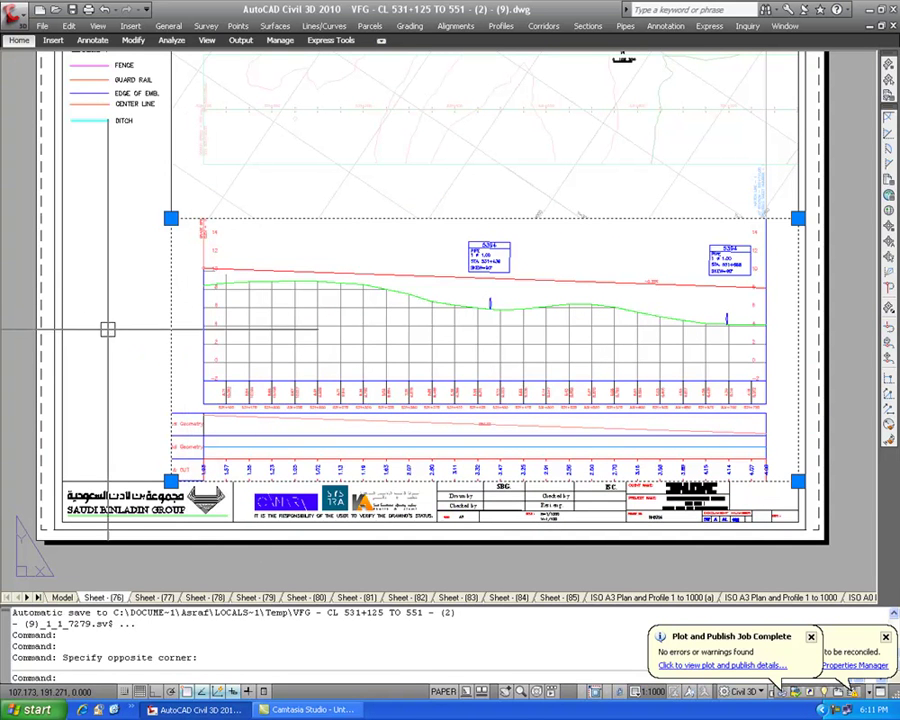
pyautogui.press('Escape')
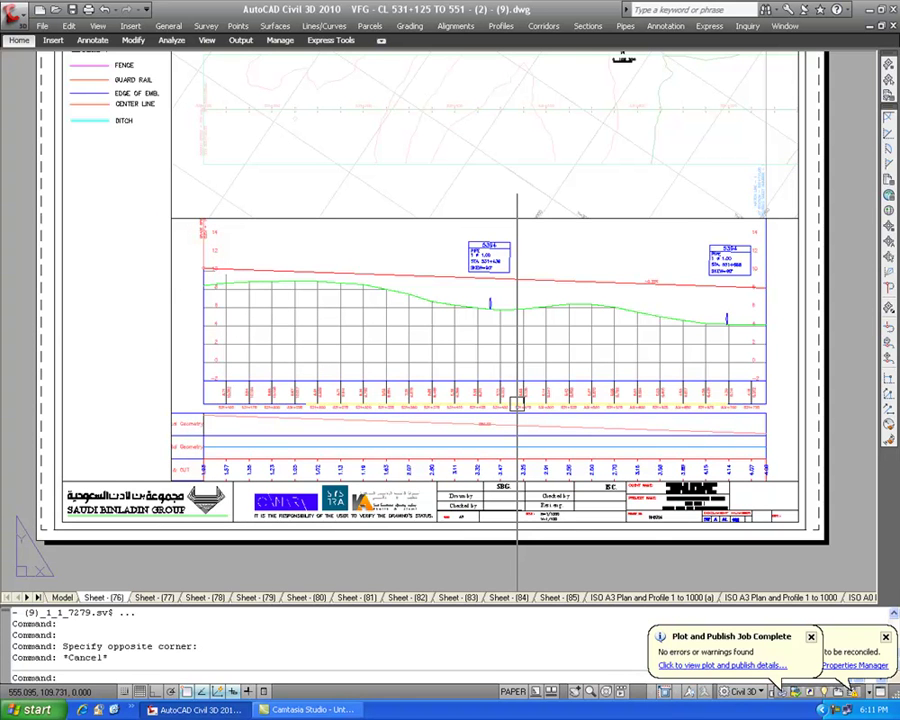
pyautogui.scroll(-2, 510, 424)
pyautogui.scroll(2, 364, 396)
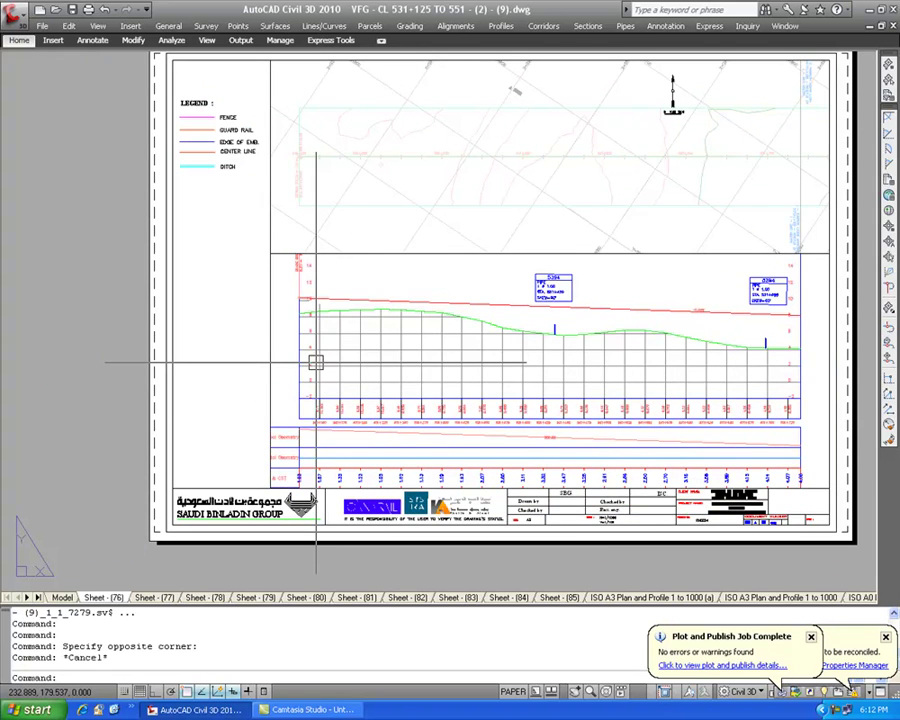
pyautogui.scroll(-1, 259, 374)
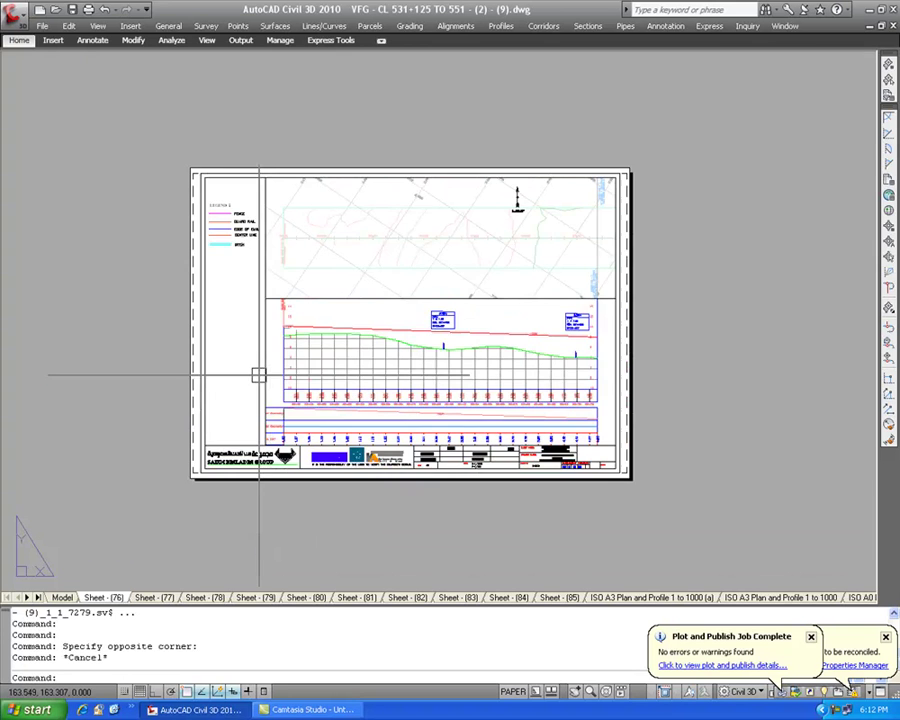
pyautogui.scroll(1, 266, 372)
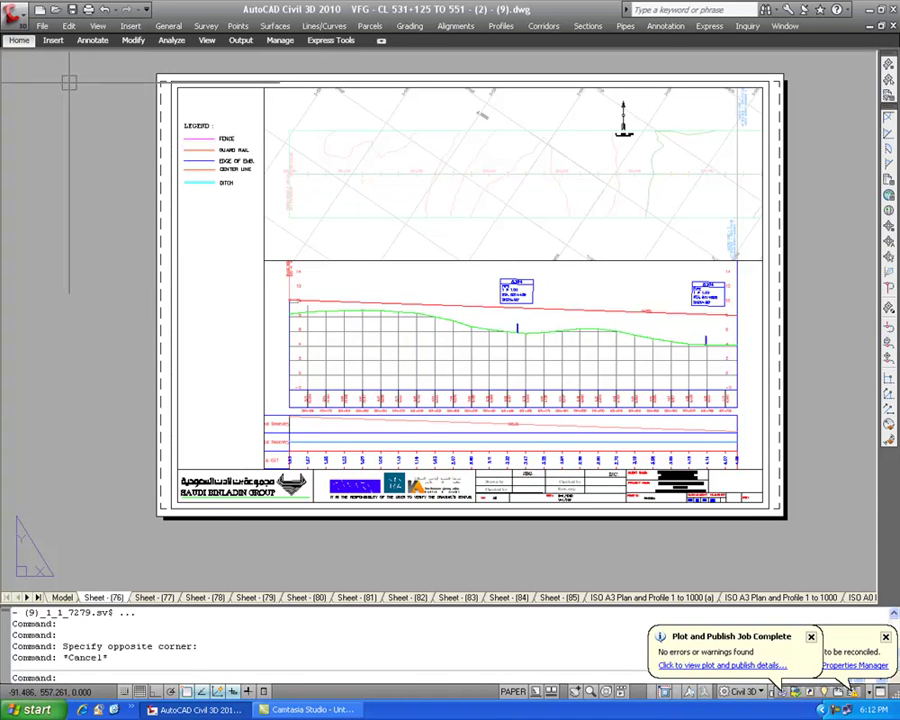
pyautogui.click(13, 19)
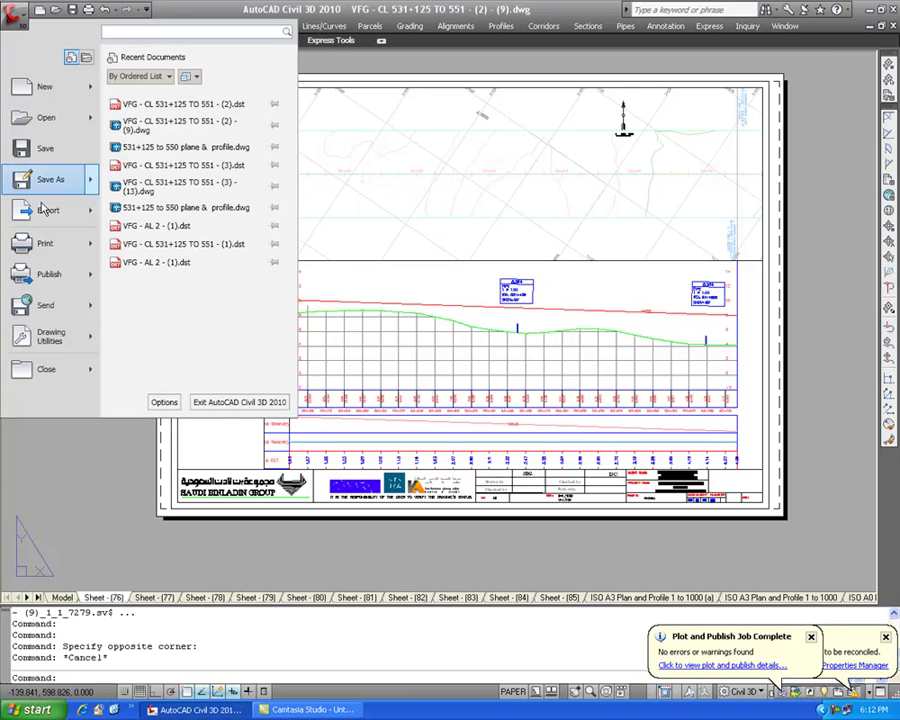
pyautogui.click(24, 91)
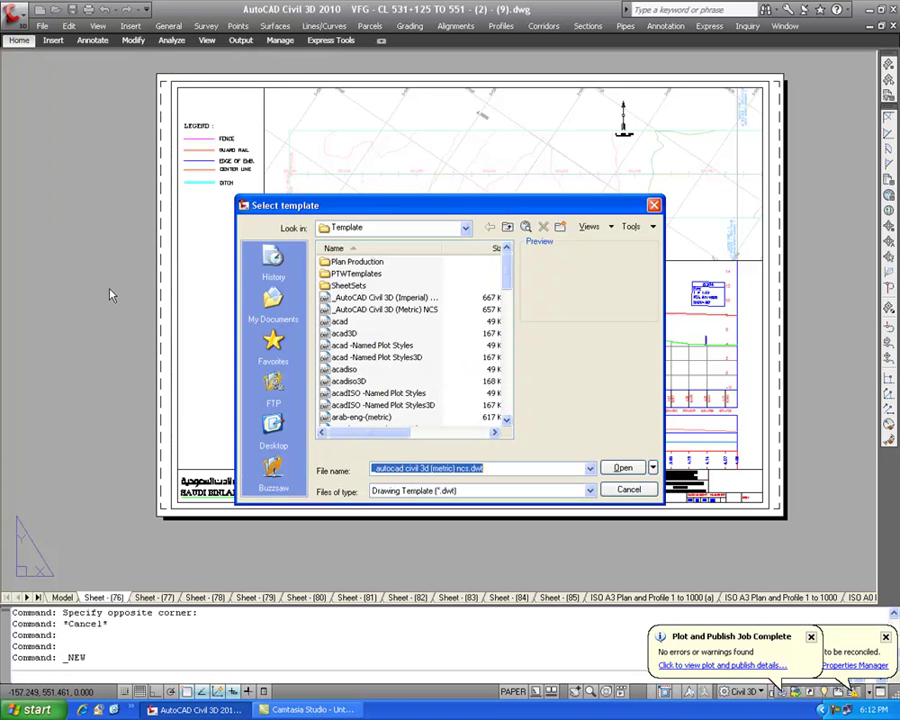
pyautogui.click(334, 310)
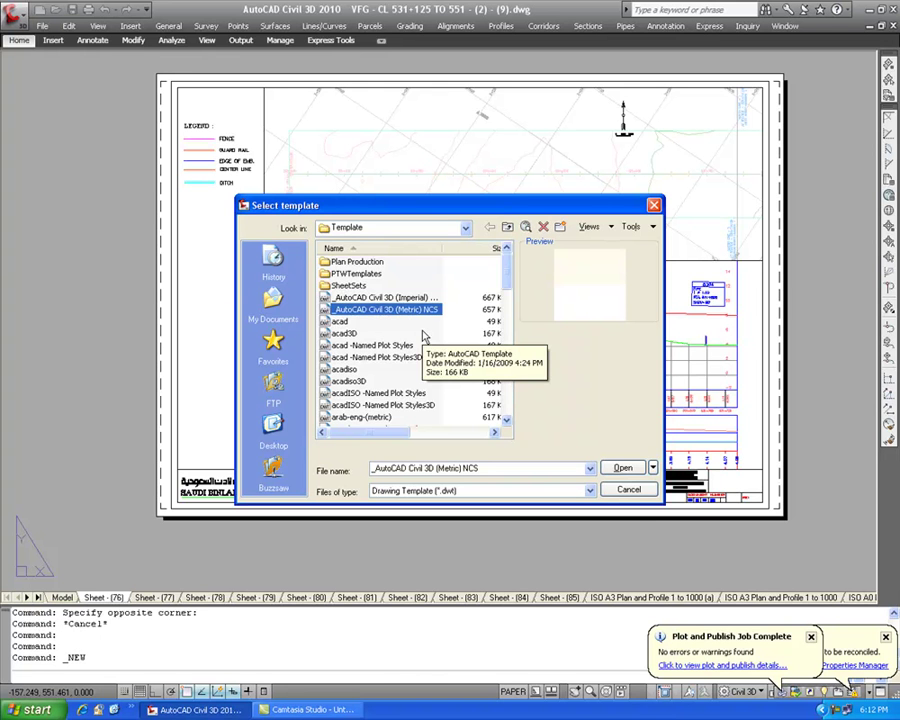
pyautogui.click(628, 490)
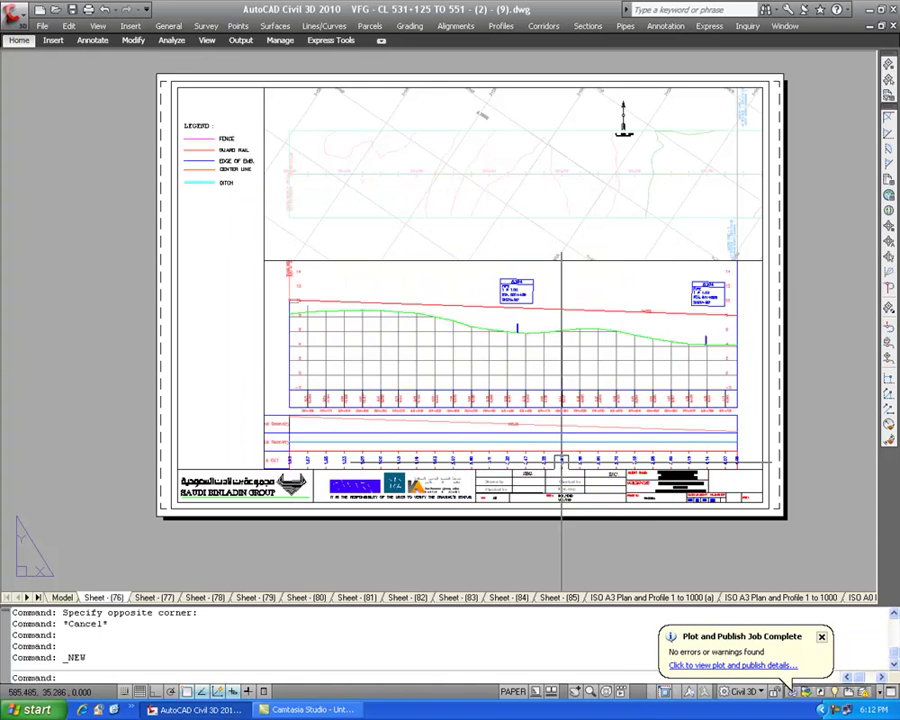
# - Open the drawing template Civil 3D (Metric) Plan and Profile from the Plan Production template folder
pyautogui.click(55, 10)
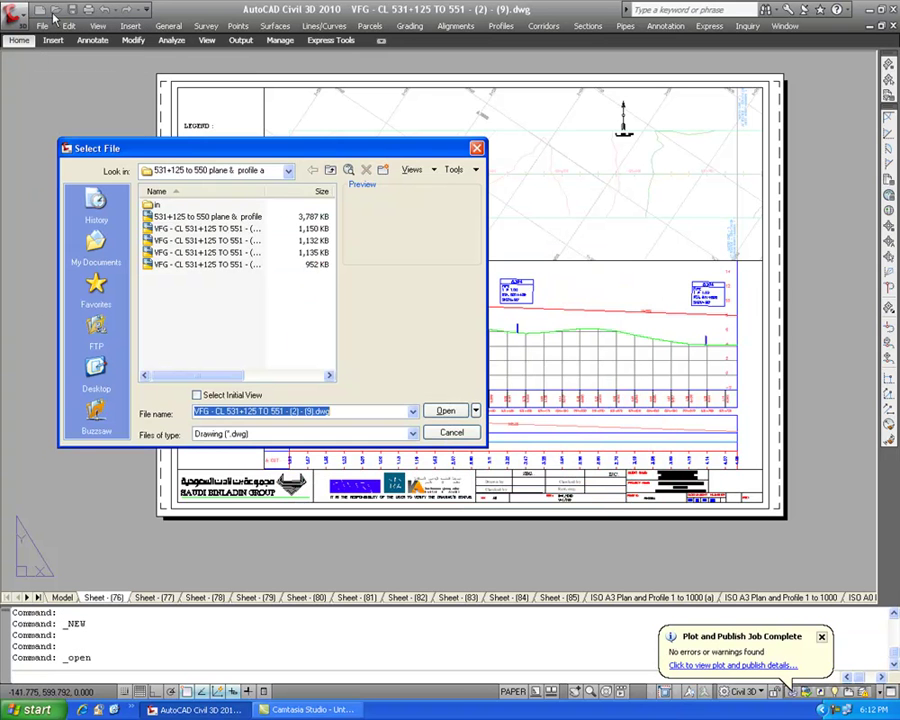
pyautogui.click(247, 435)
pyautogui.click(275, 477)
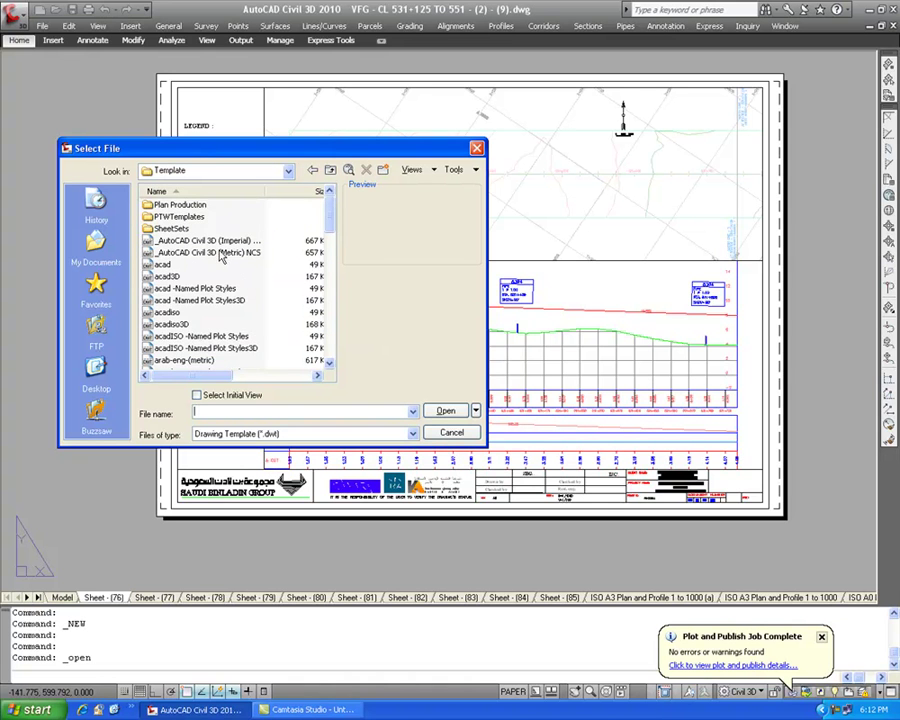
pyautogui.doubleClick(175, 205)
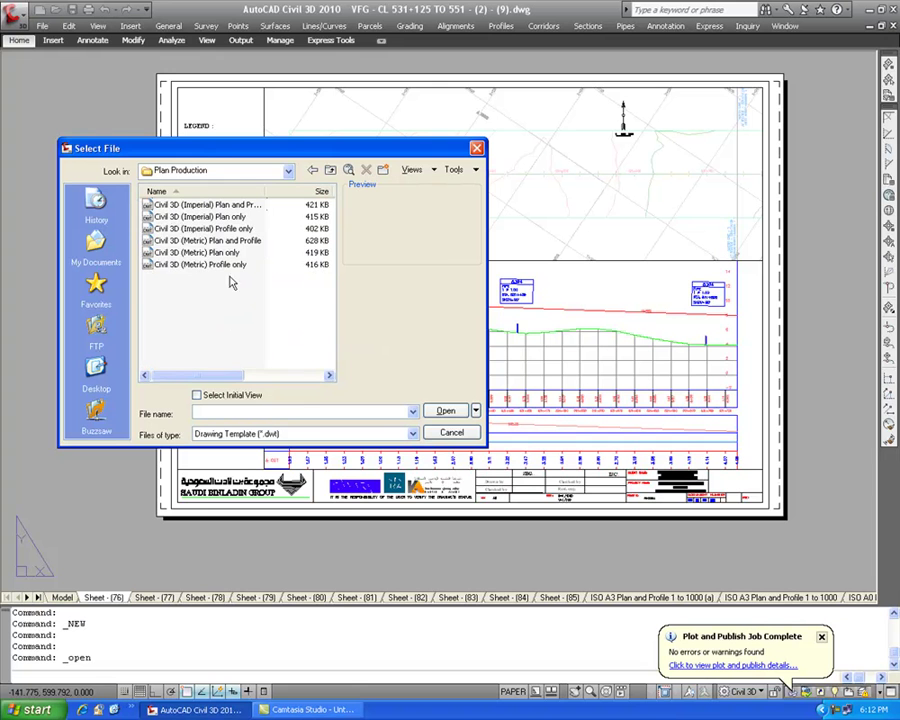
pyautogui.click(227, 241)
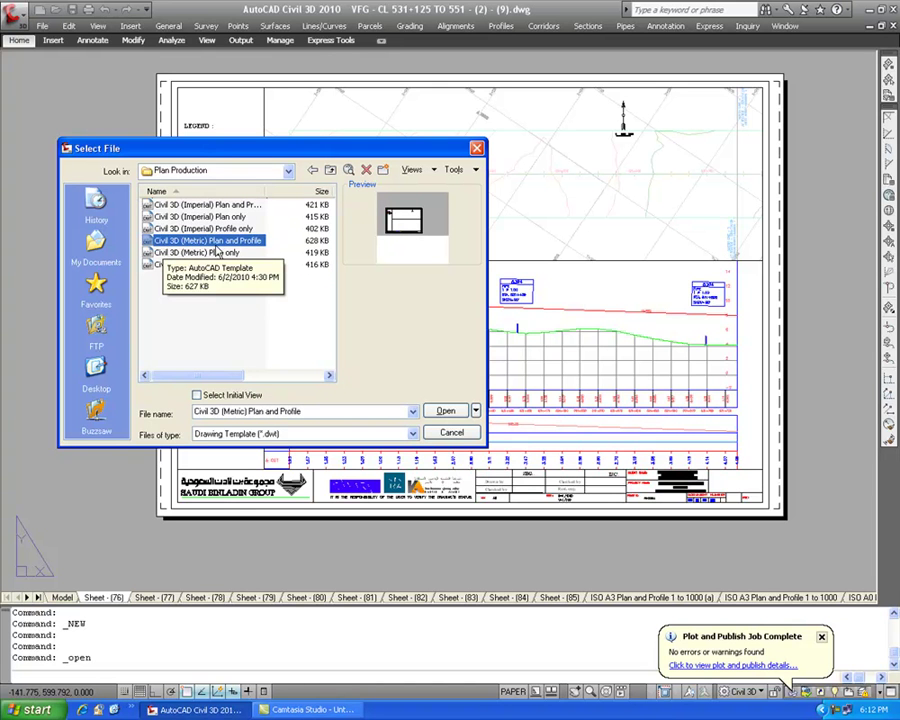
pyautogui.click(446, 411)
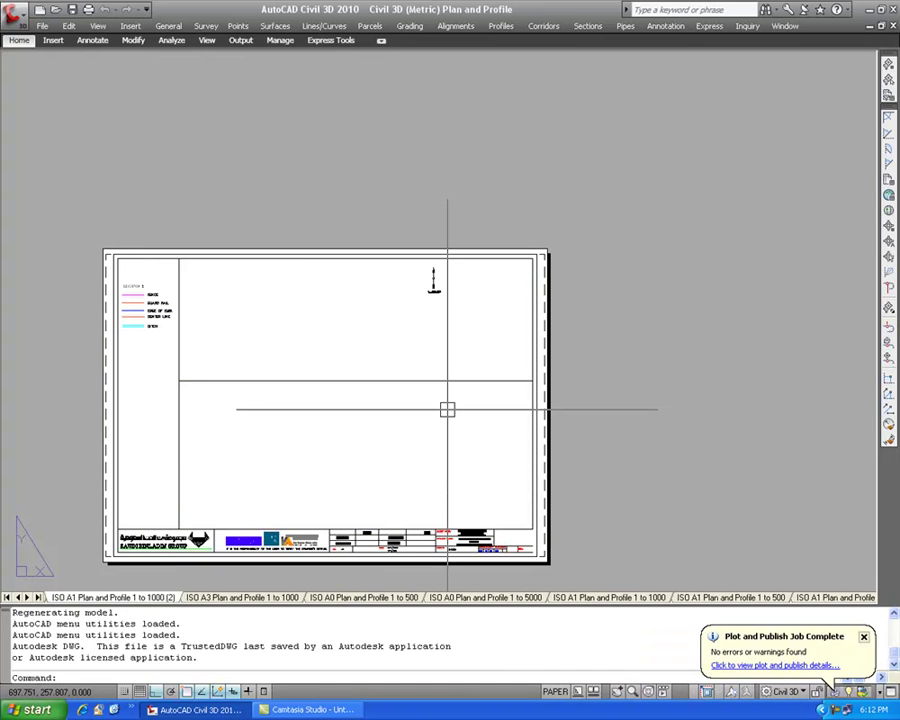
# - Examine the ISO A1 Plan and Profile 1 to 1000 (2) layout and compare it with the A0 1 to 5000, A1 1 to 1000 and A1 1 to 500 layouts
pyautogui.scroll(-3, 442, 394)
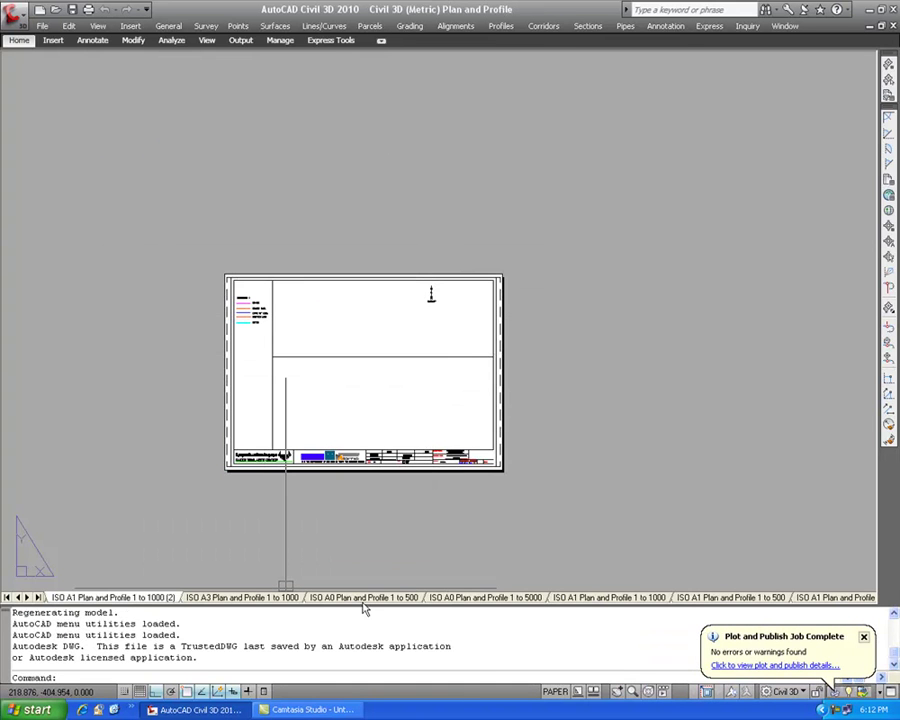
pyautogui.scroll(4, 315, 414)
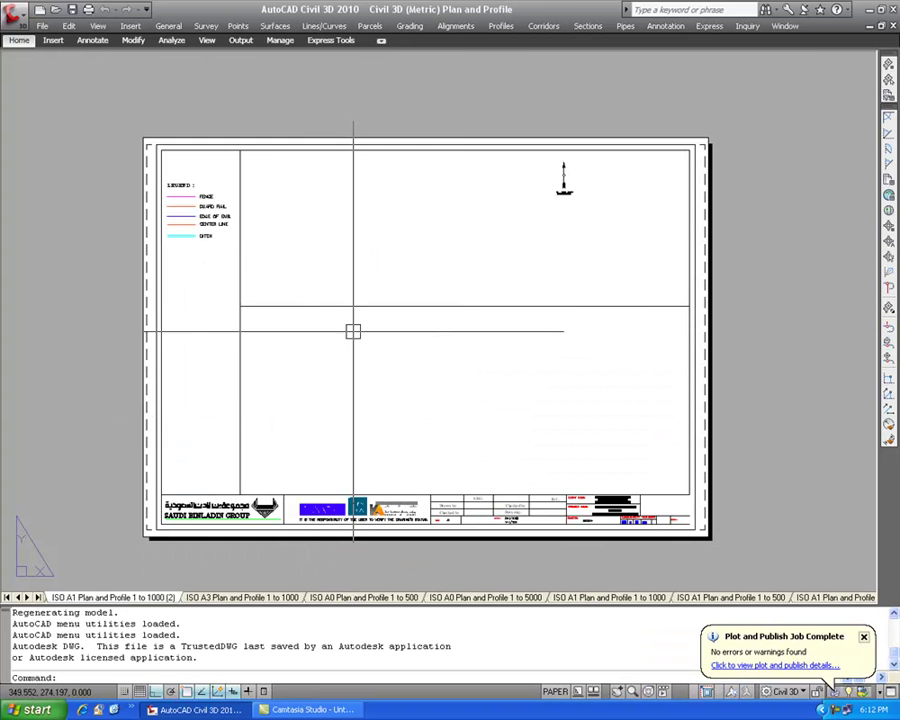
pyautogui.scroll(-3, 320, 310)
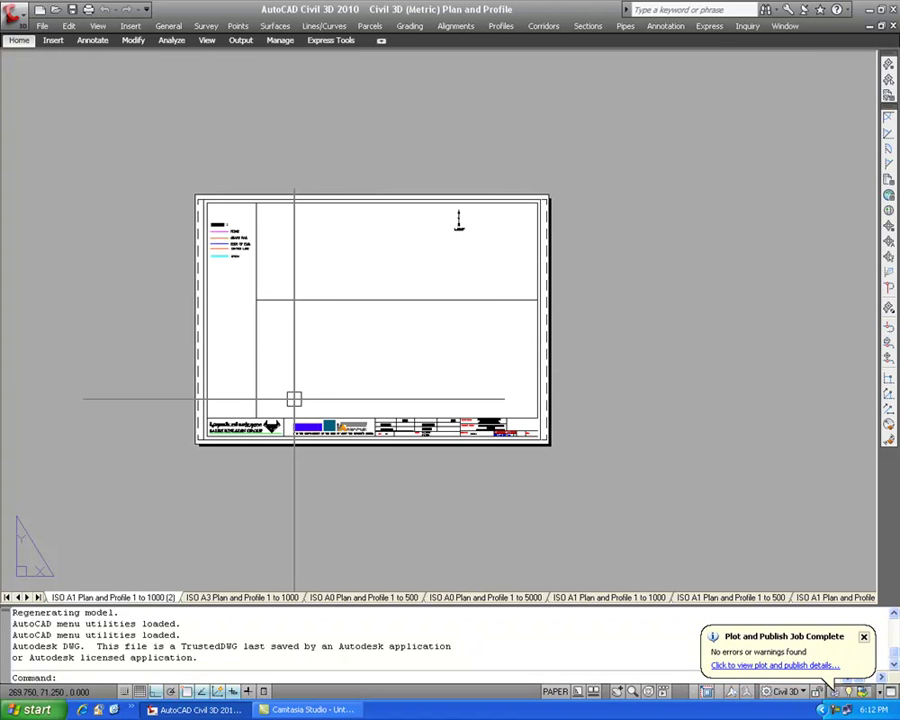
pyautogui.scroll(2, 264, 438)
pyautogui.scroll(2, 275, 445)
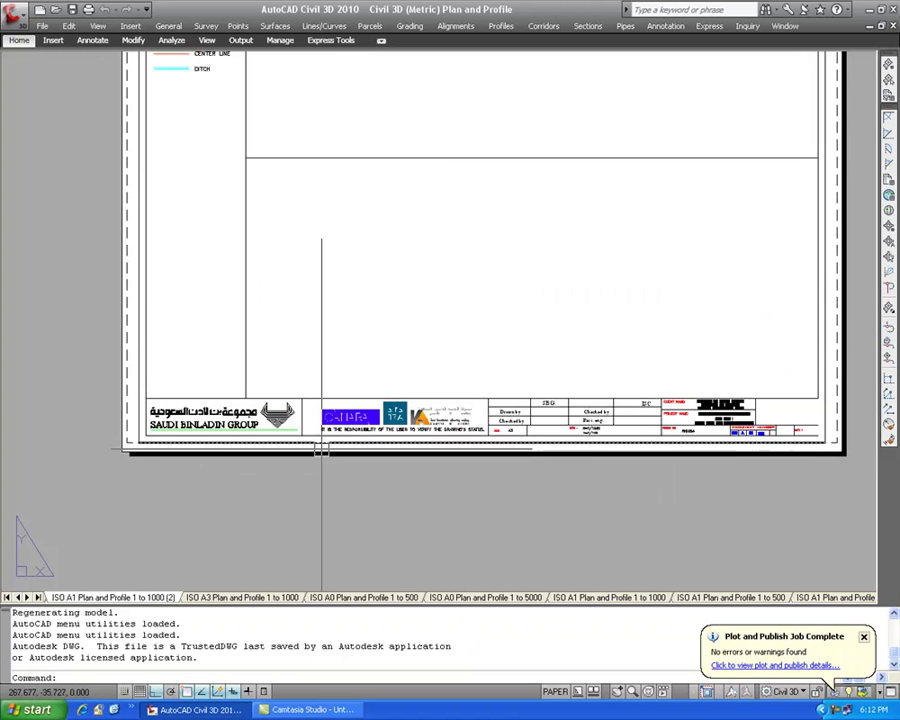
pyautogui.scroll(-3, 325, 460)
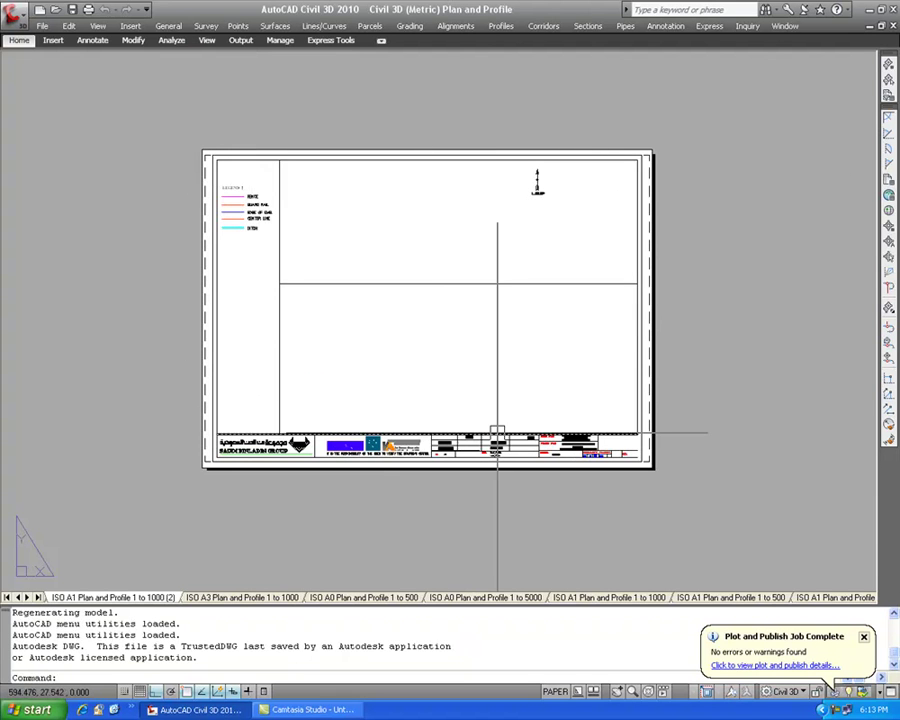
pyautogui.click(513, 597)
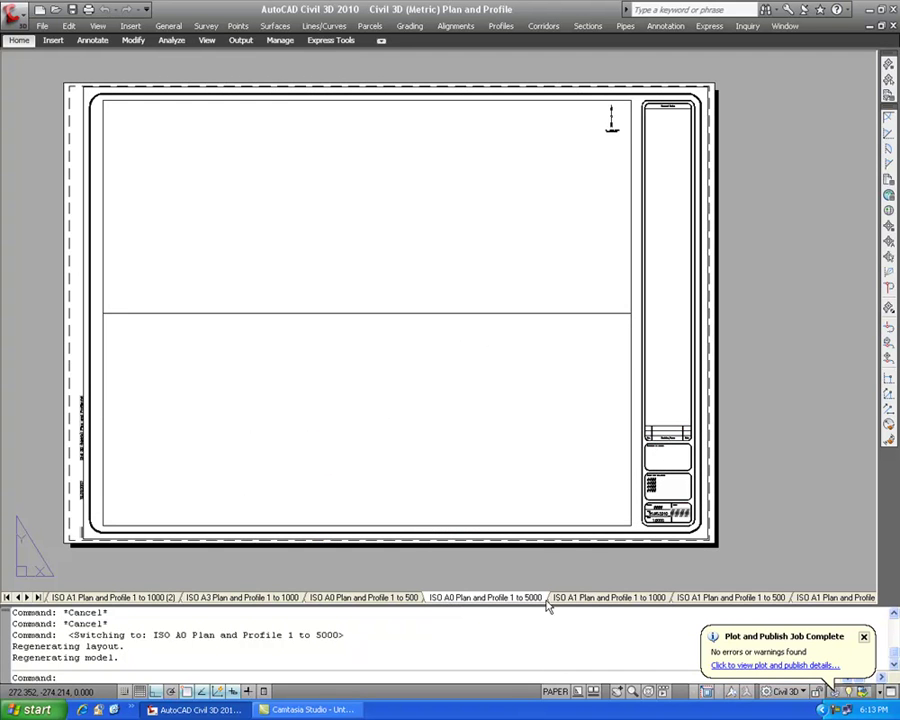
pyautogui.click(590, 597)
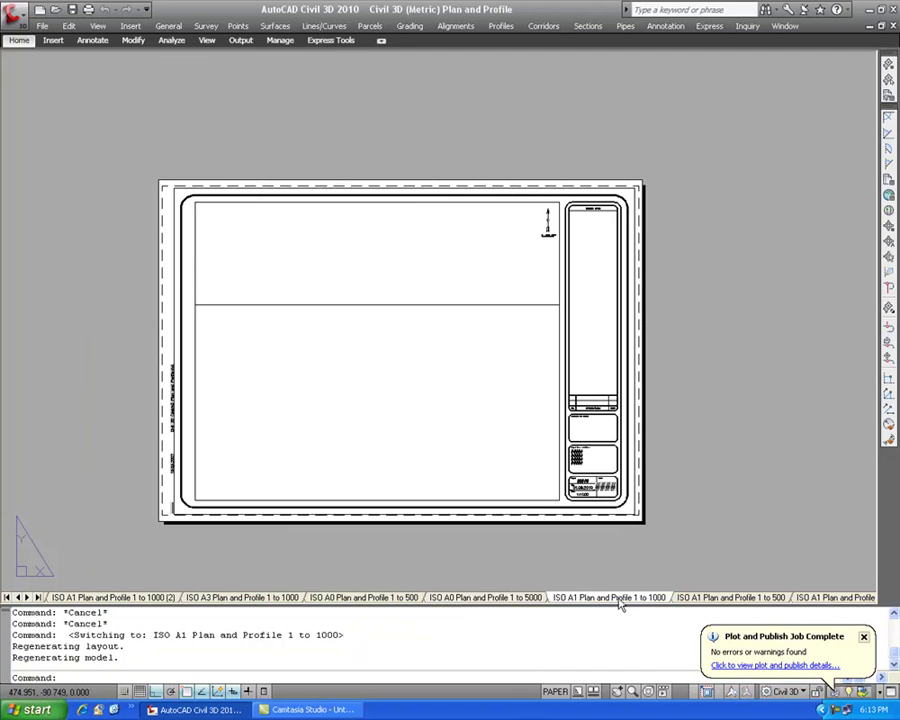
pyautogui.click(700, 598)
pyautogui.click(617, 598)
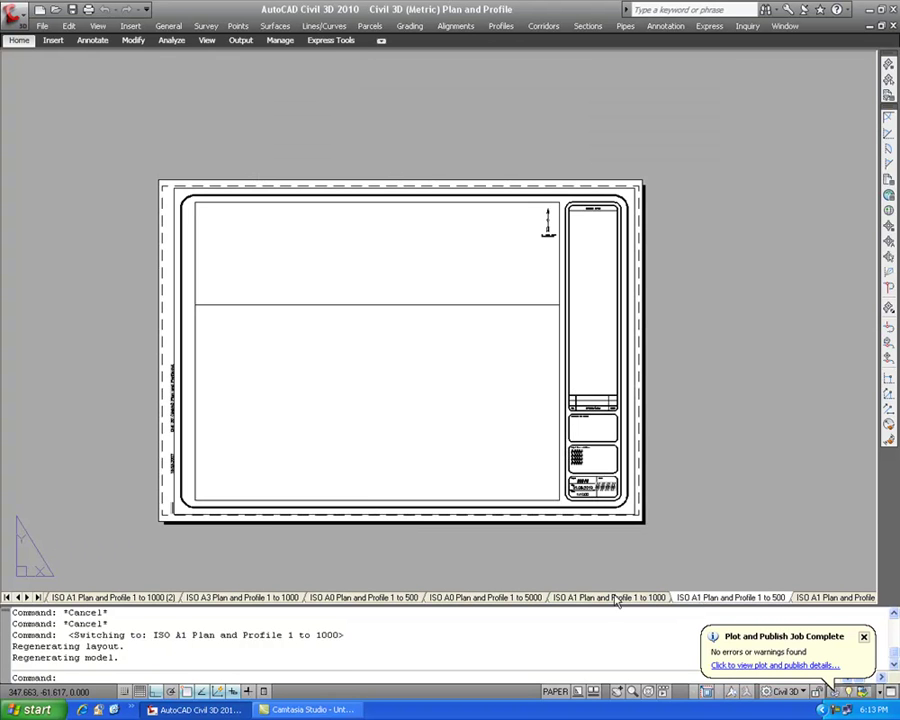
pyautogui.rightClick(617, 600)
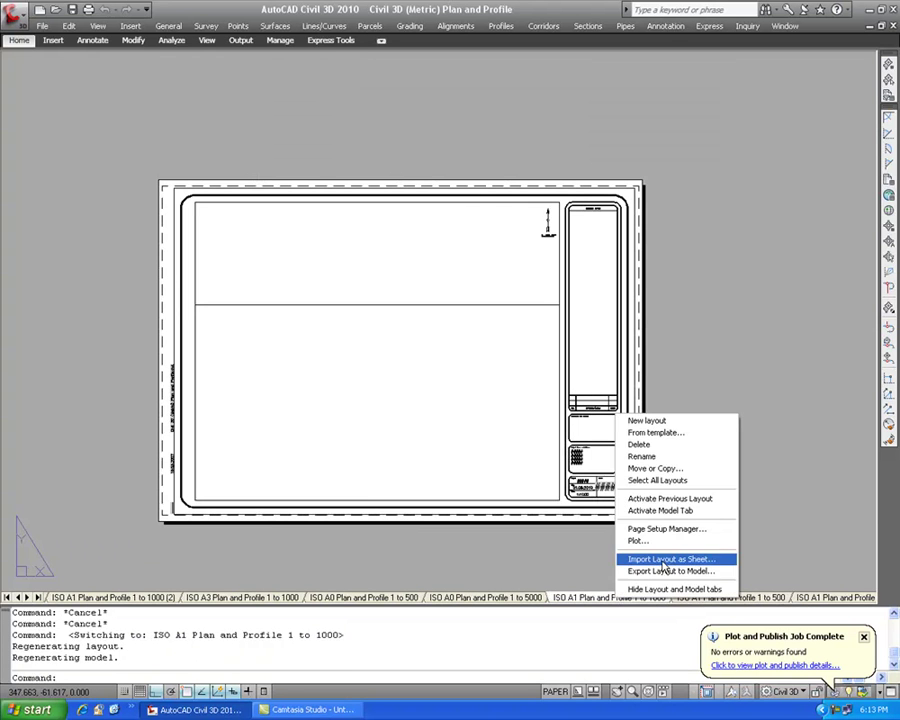
pyautogui.click(655, 469)
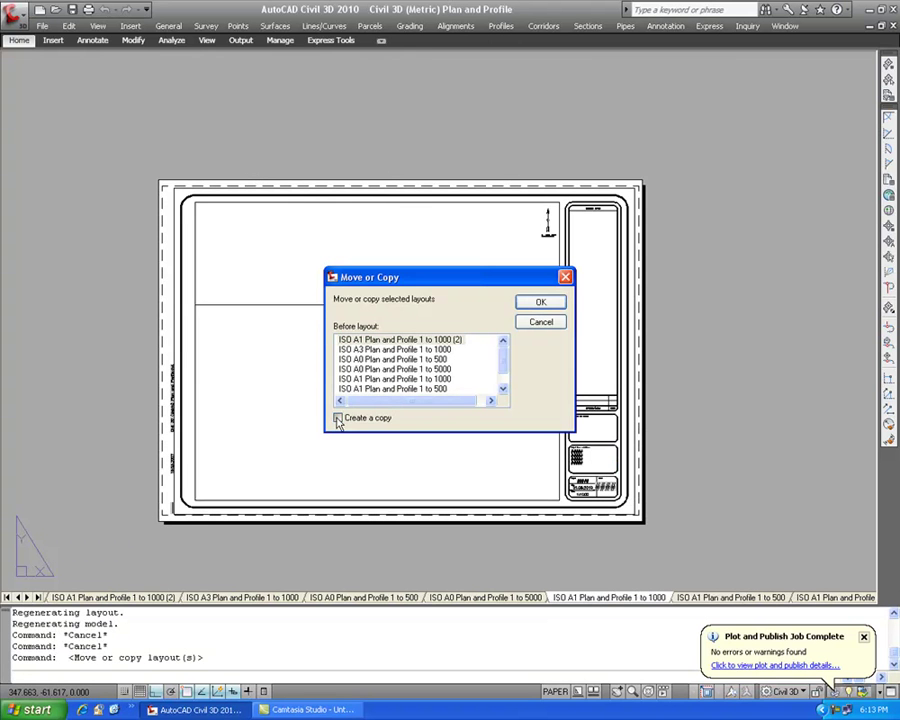
pyautogui.click(566, 278)
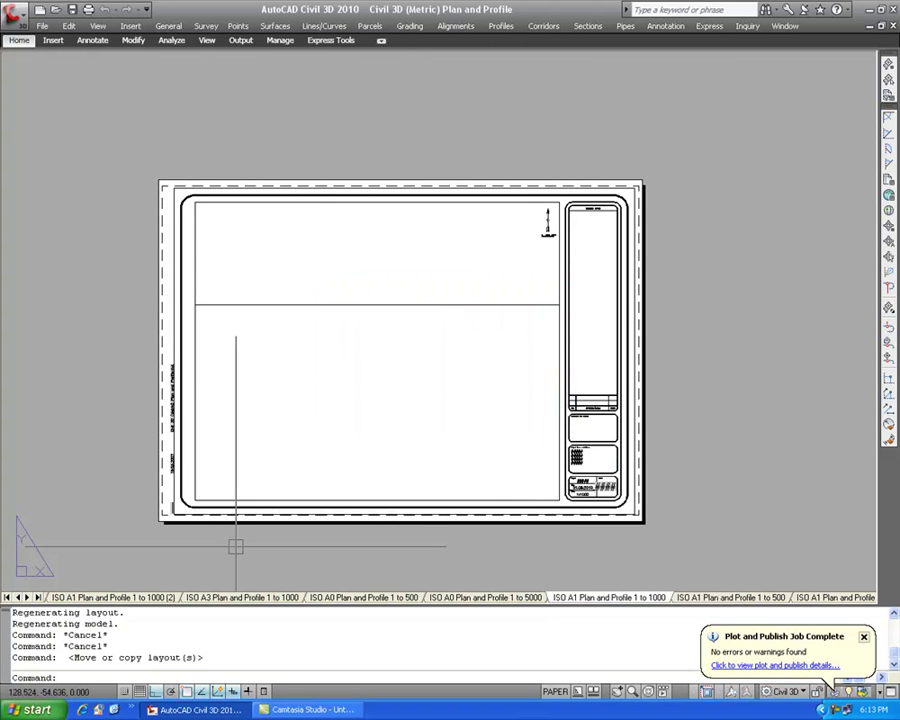
# - Review the A3 1 to 1000 and A1 1 to 1000 (2) layouts, and inspect both viewports of the A0 1 to 500 layout
pyautogui.click(6, 597)
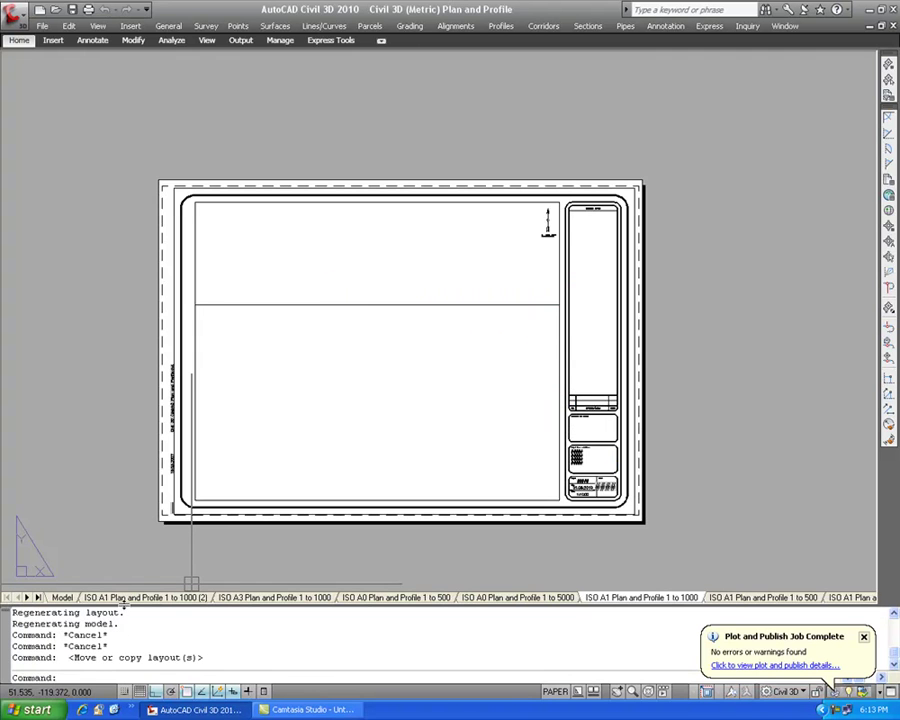
pyautogui.click(276, 597)
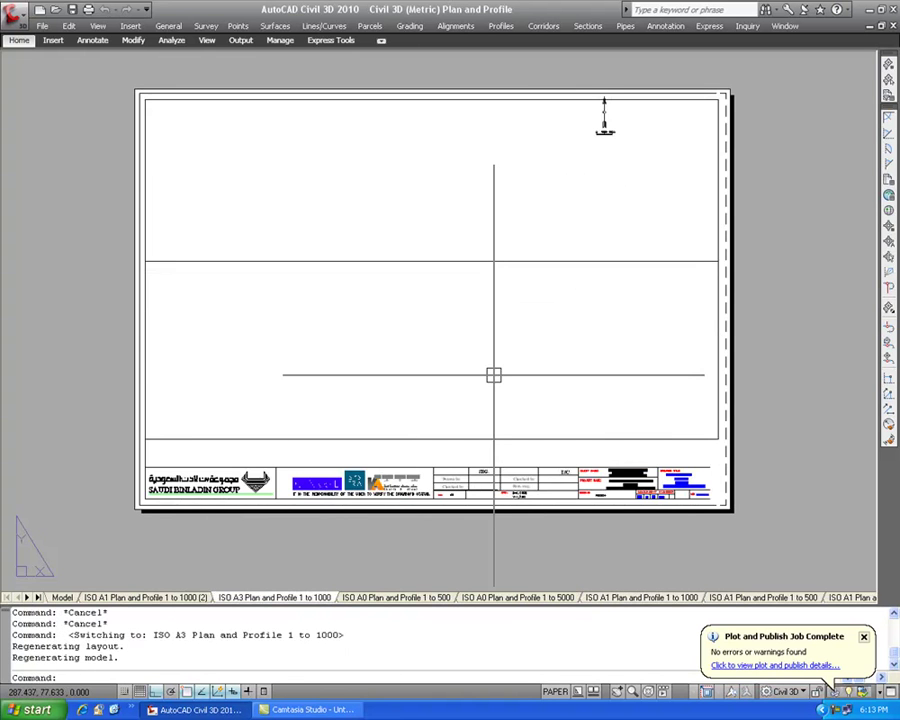
pyautogui.click(164, 598)
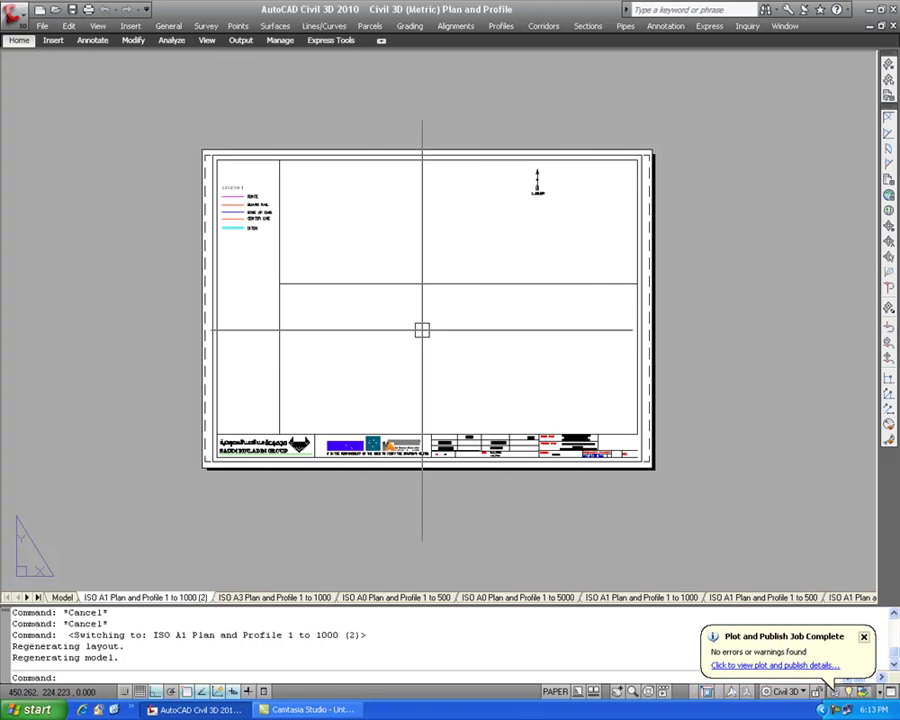
pyautogui.moveTo(270, 597)
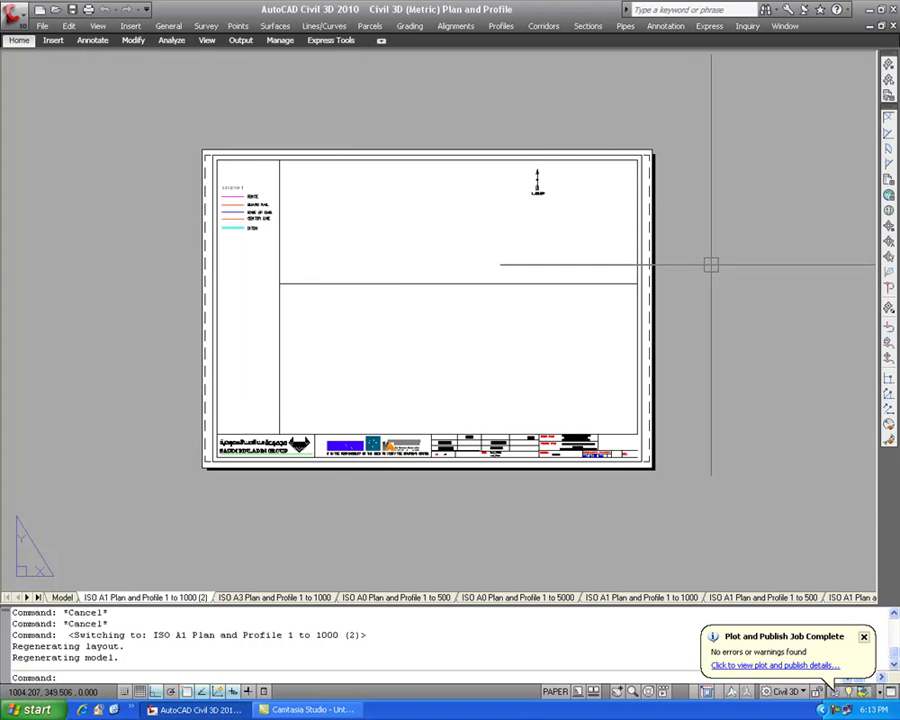
pyautogui.click(427, 599)
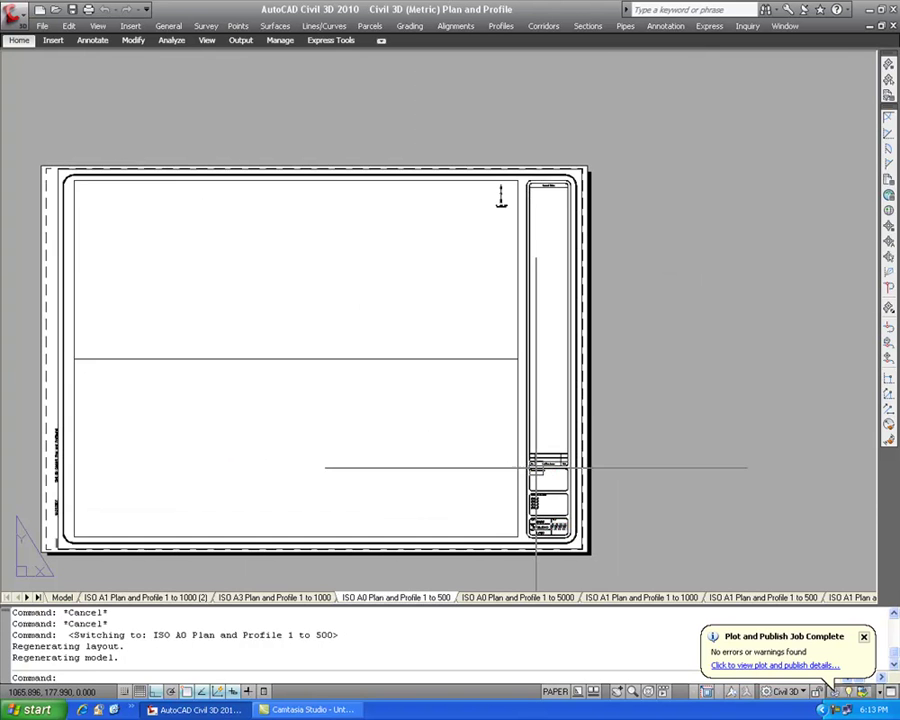
pyautogui.click(515, 316)
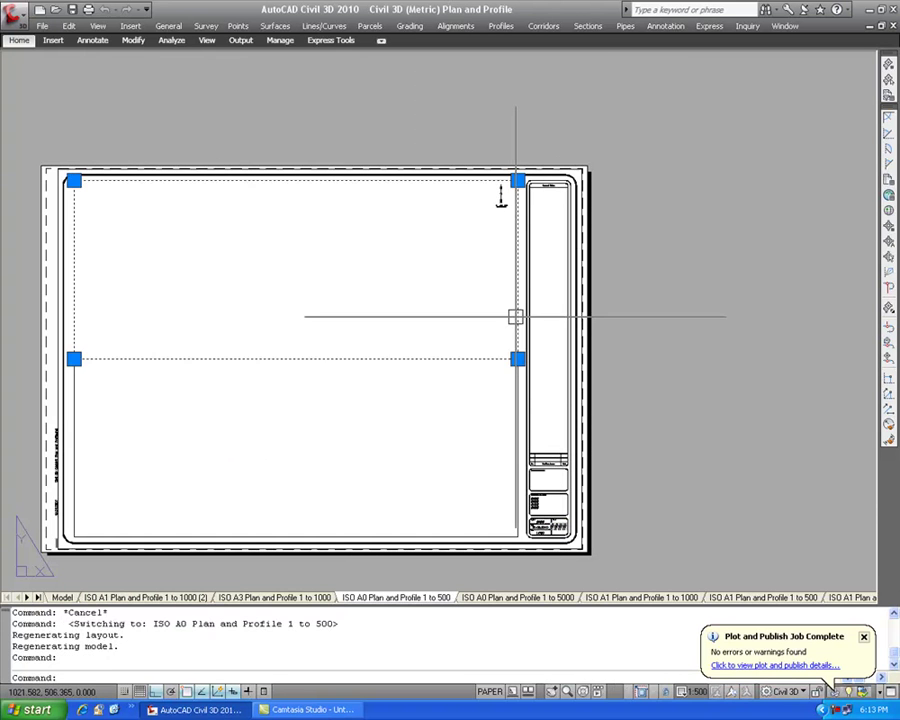
pyautogui.click(513, 400)
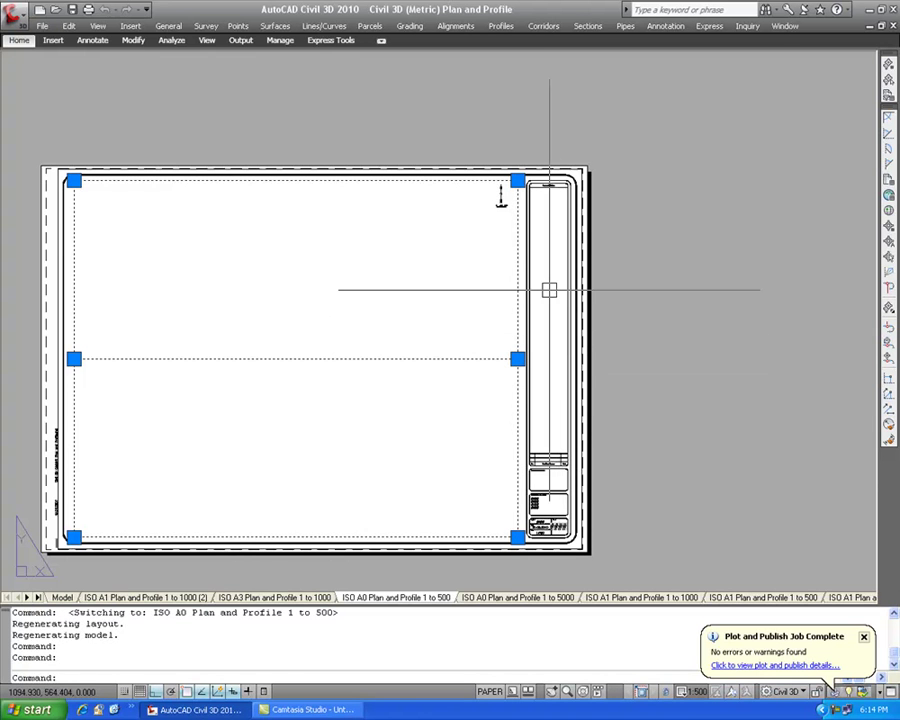
pyautogui.press('Escape')
pyautogui.press('Escape')
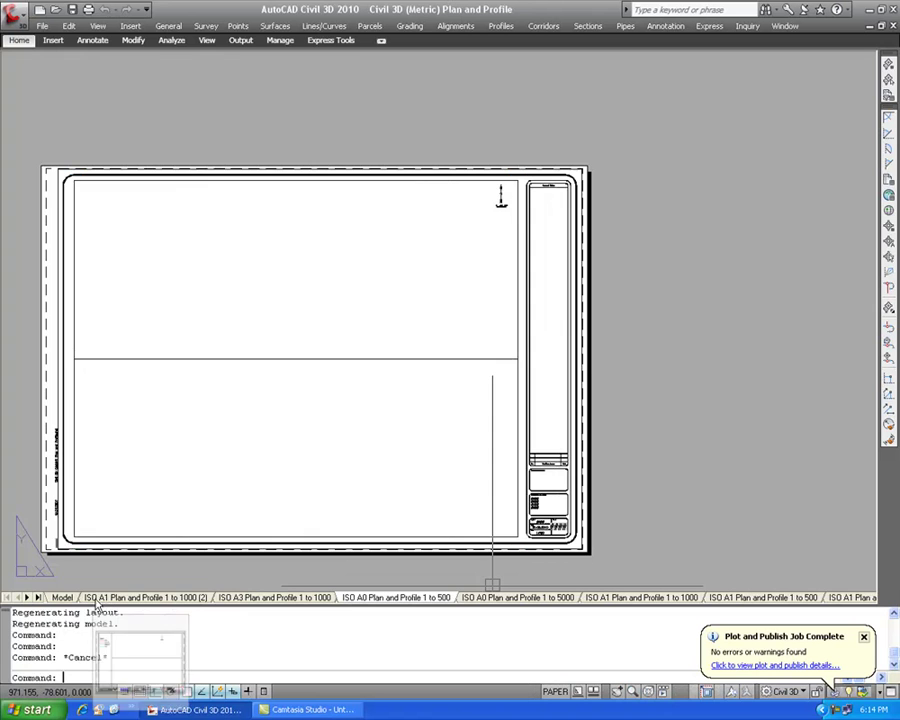
# - Return to the ISO A1 Plan and Profile 1 to 1000 (2) layout and inspect the profile viewport's properties, including its height
pyautogui.click(107, 598)
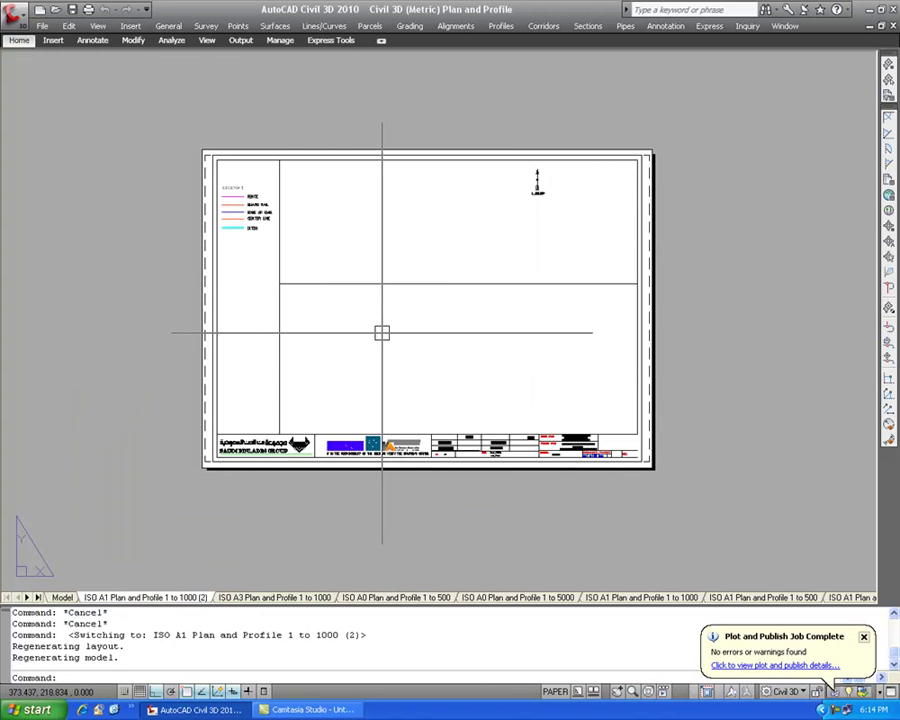
pyautogui.scroll(-1, 279, 345)
pyautogui.scroll(2, 263, 356)
pyautogui.click(255, 360)
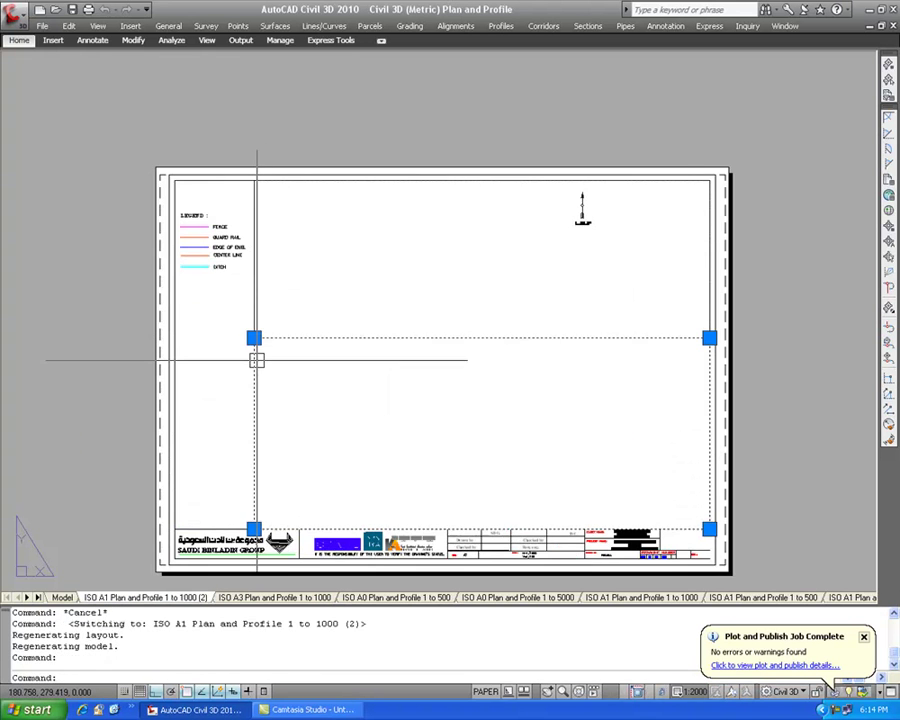
pyautogui.rightClick(255, 401)
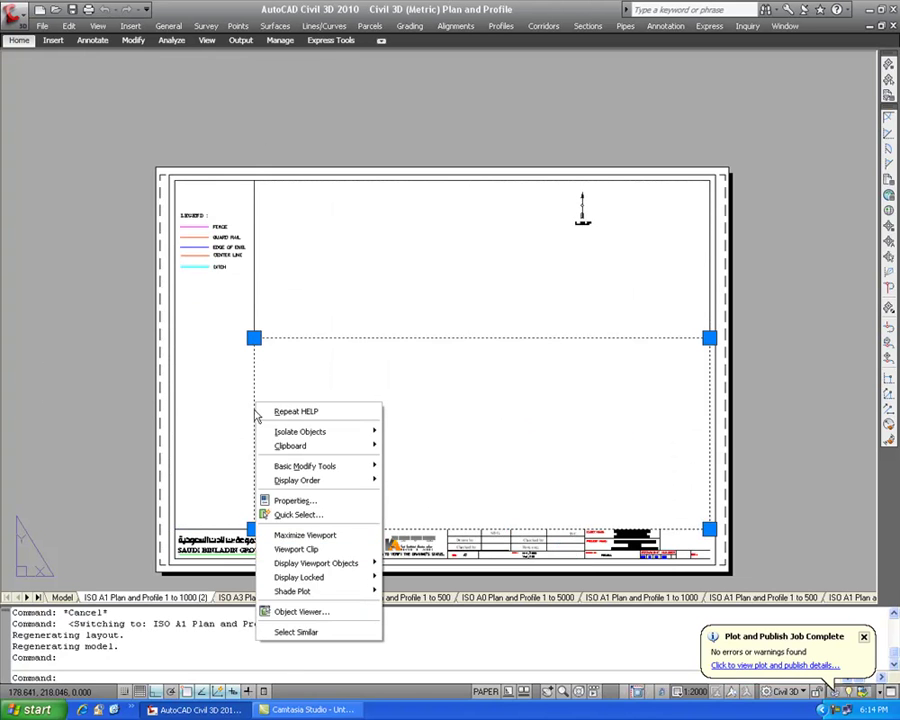
pyautogui.click(295, 500)
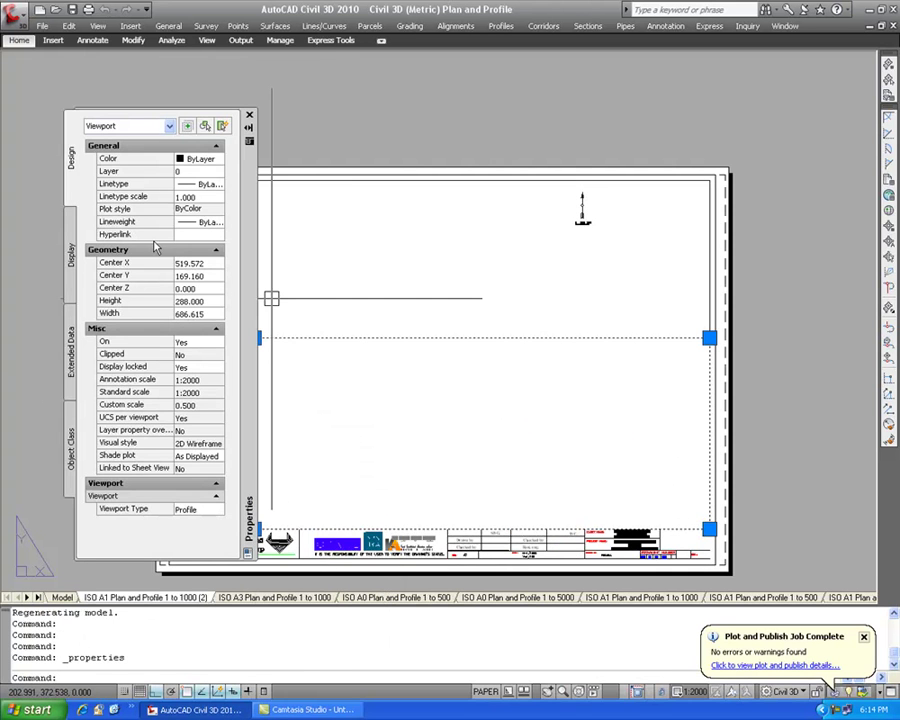
pyautogui.click(190, 302)
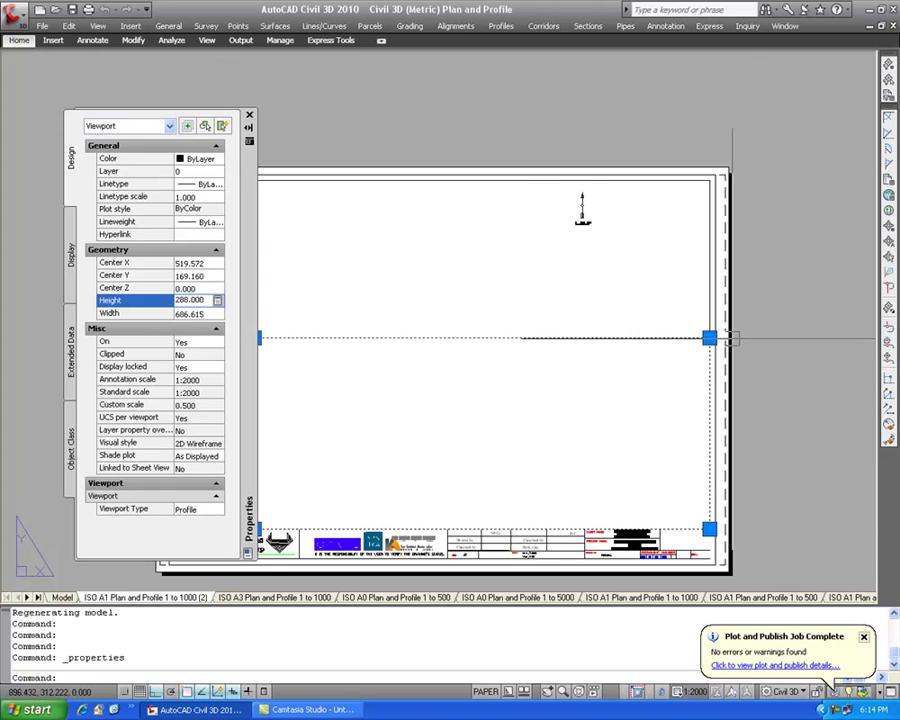
pyautogui.press('Escape')
# - Stretch the plan viewport past the sheet's edge to a width of about 778, and undo the stretch
pyautogui.click(763, 351)
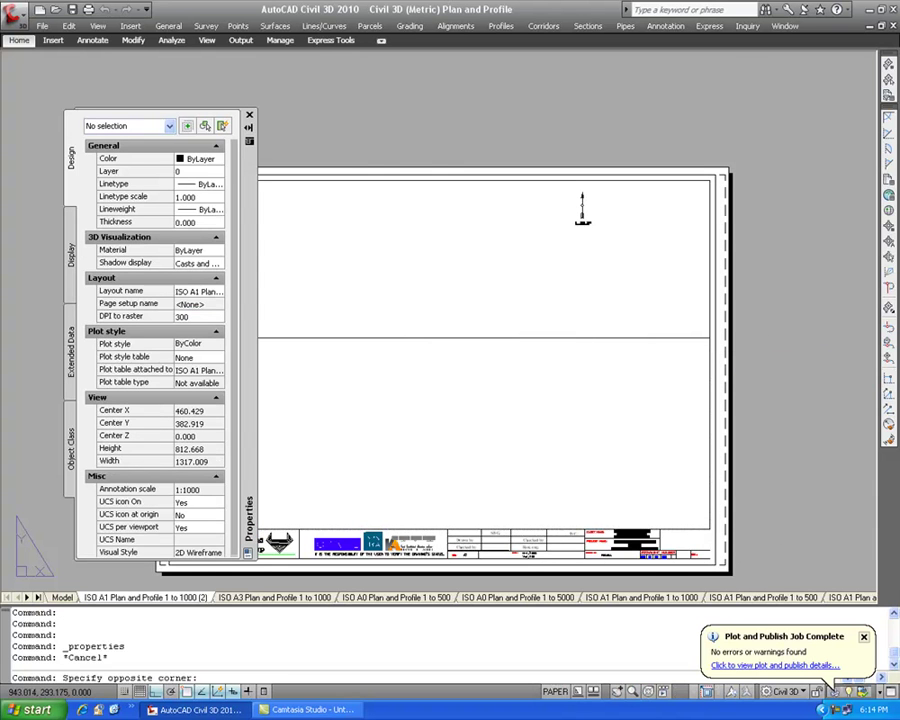
pyautogui.click(700, 345)
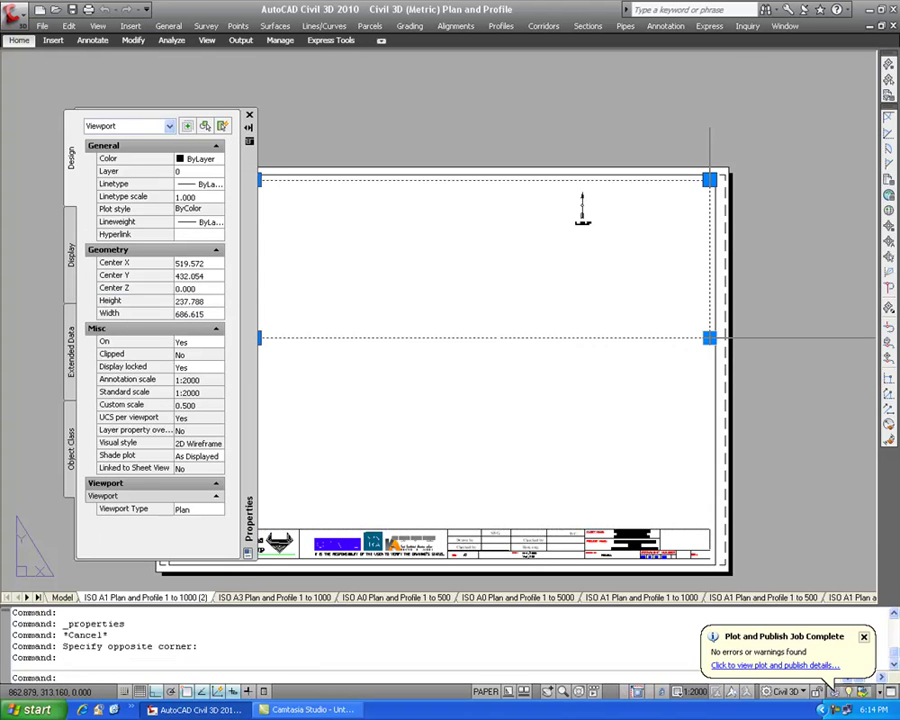
pyautogui.click(709, 338)
pyautogui.click(770, 338)
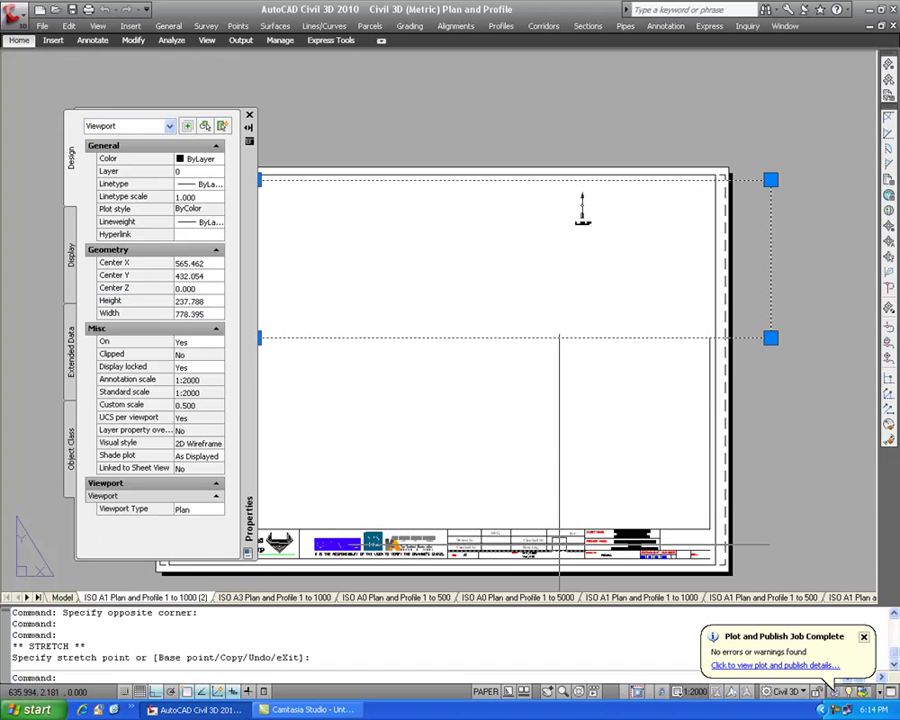
pyautogui.write('u')
pyautogui.press('Return')
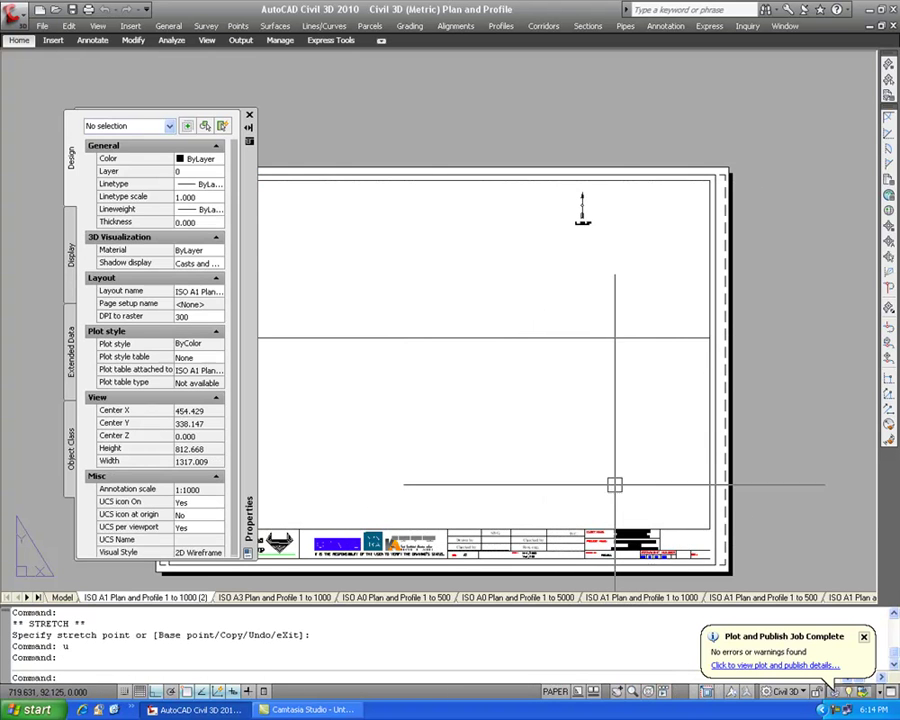
# - Raise the plan viewport's lower edge to reduce its height to about 194
pyautogui.scroll(-1, 660, 400)
pyautogui.scroll(3, 408, 358)
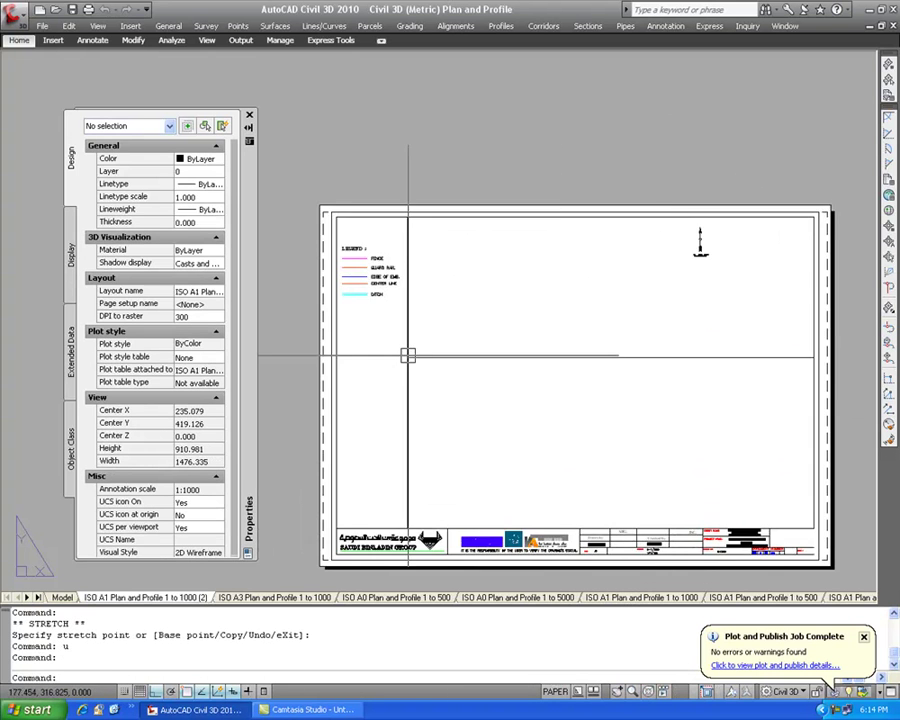
pyautogui.scroll(-2, 480, 460)
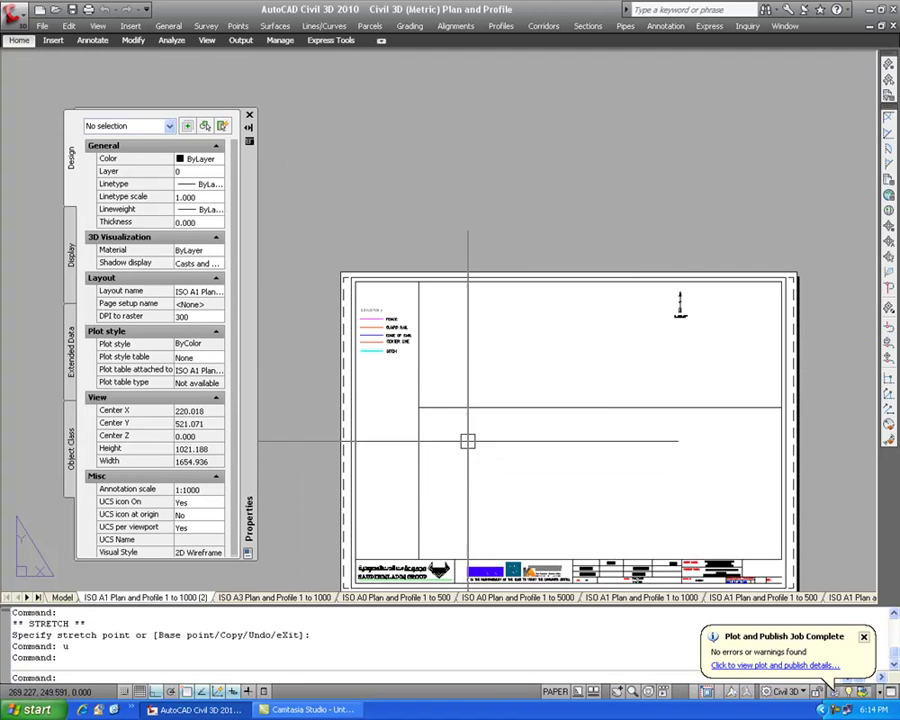
pyautogui.scroll(-1, 420, 405)
pyautogui.click(419, 407)
pyautogui.click(419, 407)
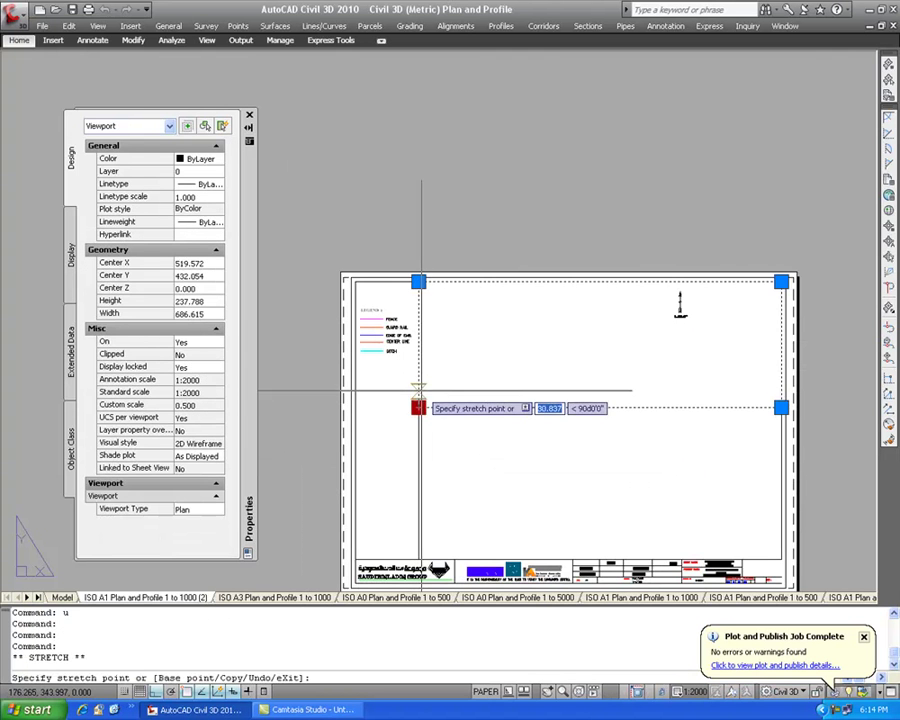
pyautogui.click(419, 384)
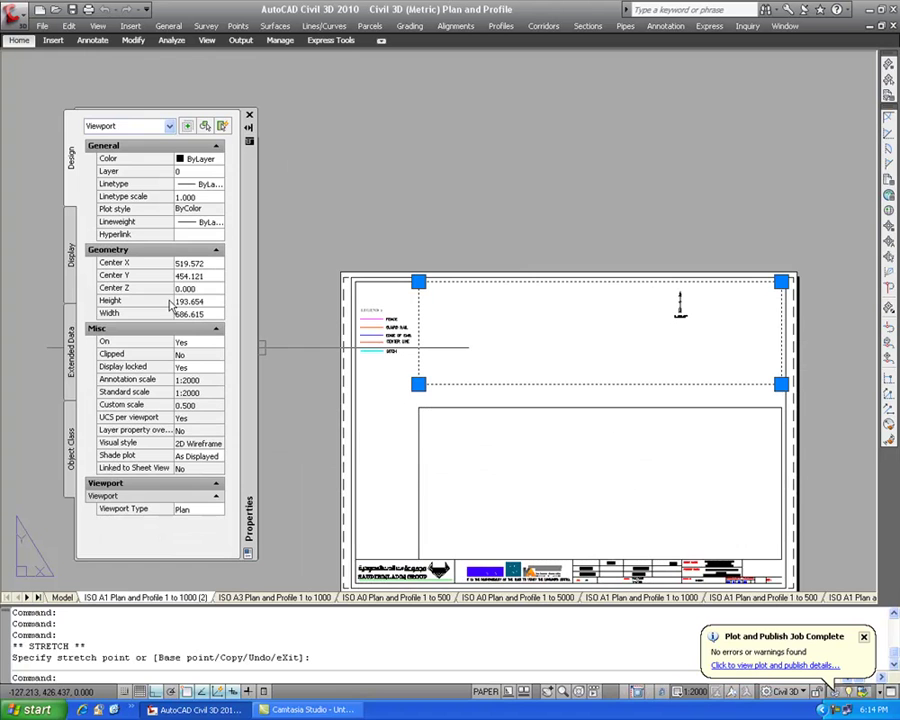
pyautogui.press('Escape')
# - Stretch the profile viewport's upper edge up to meet the lower edge of the plan viewport
pyautogui.click(420, 426)
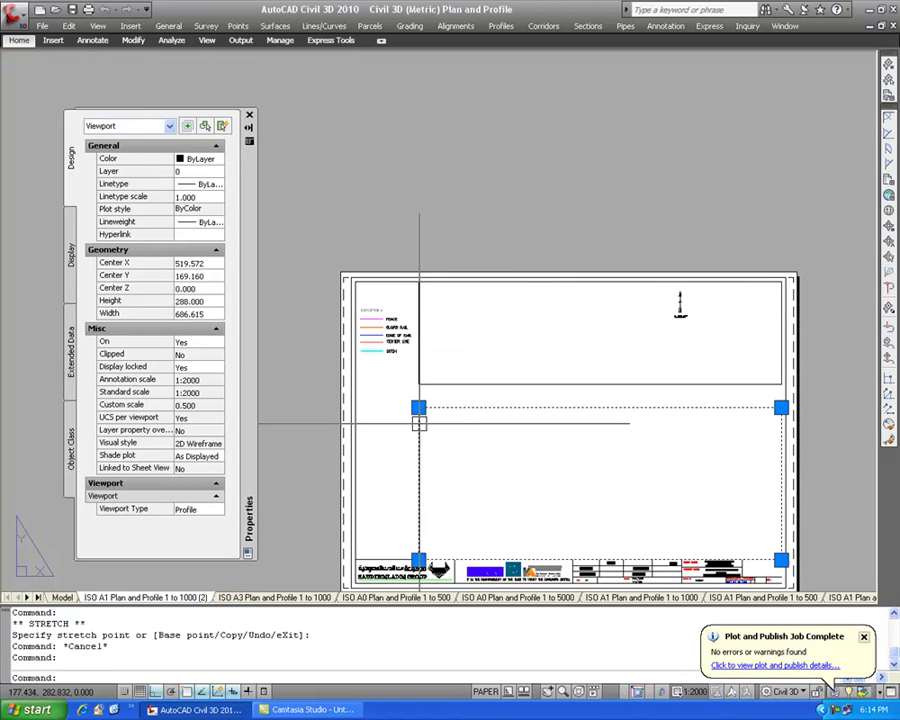
pyautogui.click(418, 406)
pyautogui.click(418, 384)
pyautogui.press('Escape')
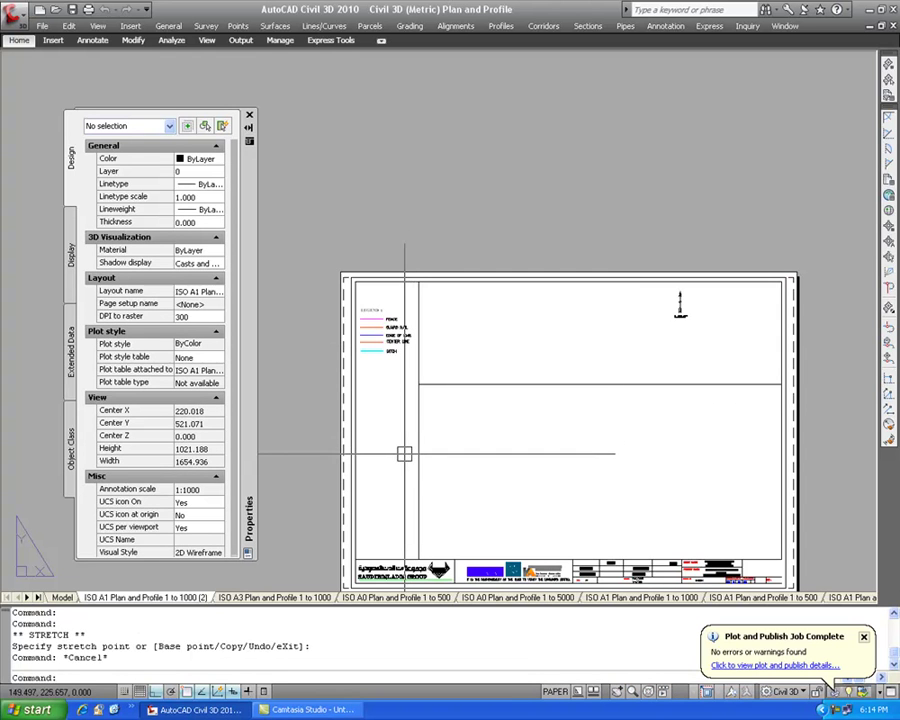
# - Undo the last two grip edits to the heights of the plan and profile viewports
pyautogui.write('u')
pyautogui.press('Return')
pyautogui.press('Return')
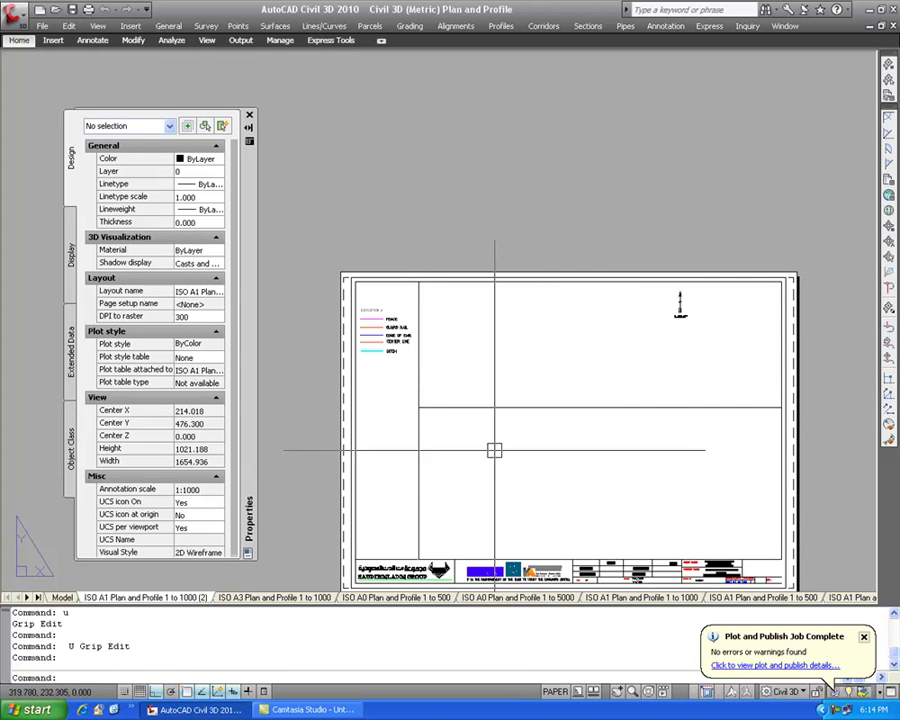
pyautogui.scroll(-3, 478, 352)
pyautogui.scroll(2, 567, 410)
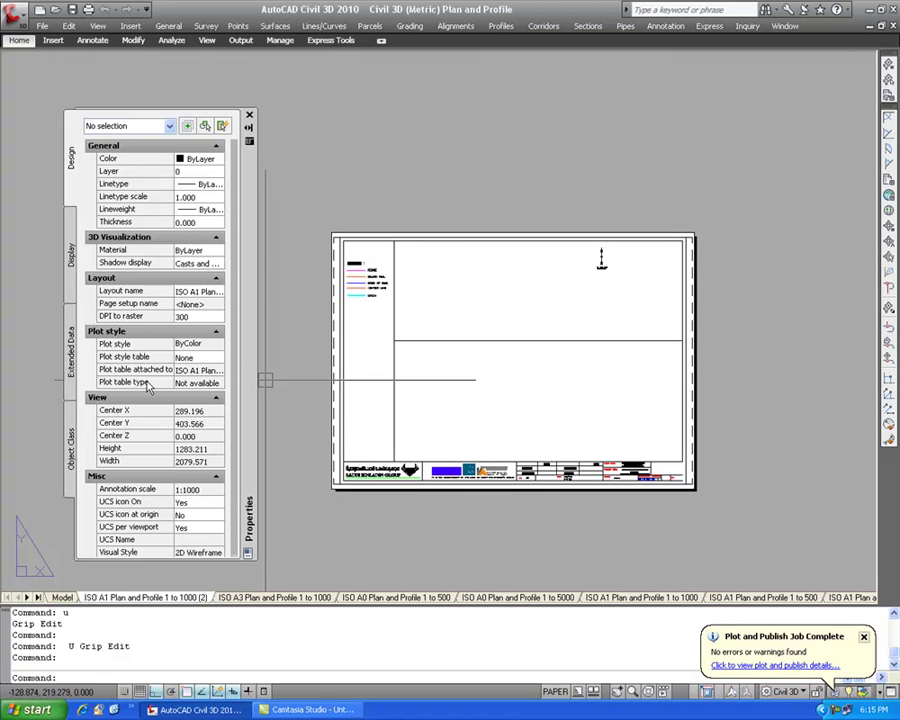
pyautogui.click(130, 424)
pyautogui.click(128, 460)
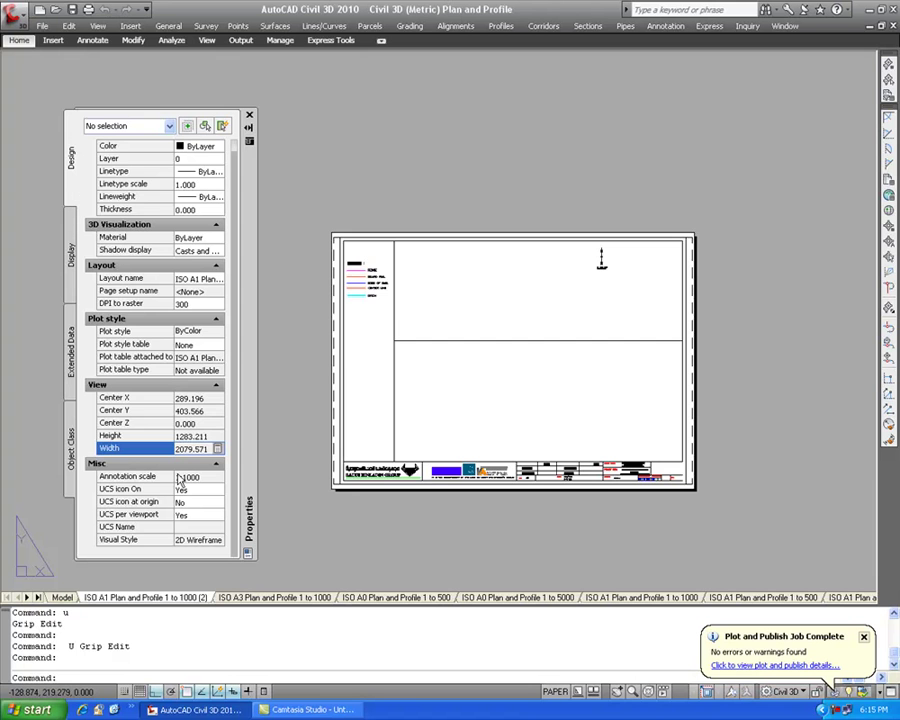
pyautogui.click(138, 399)
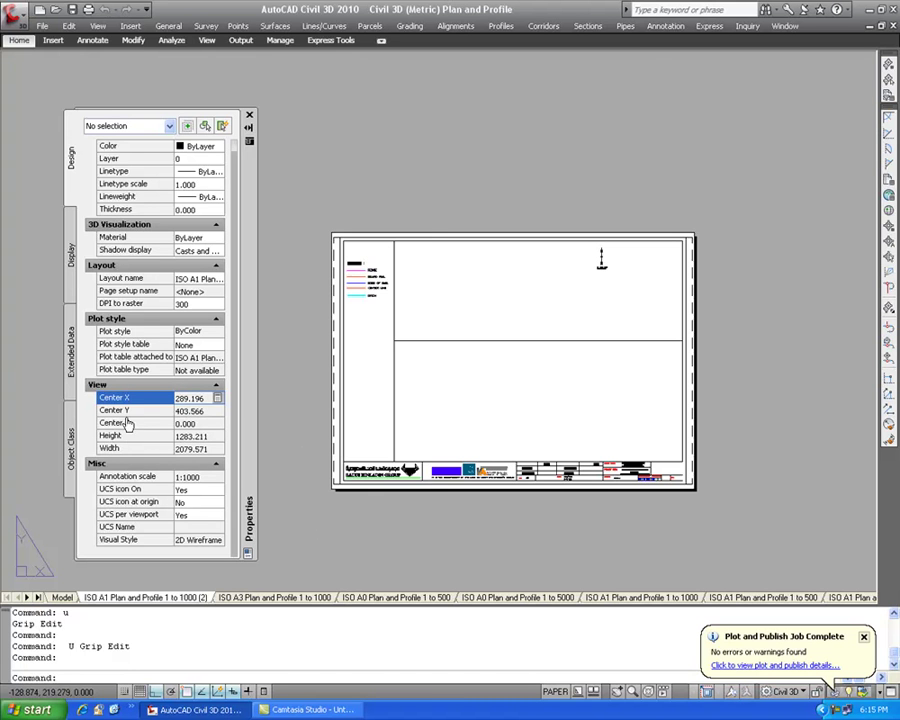
# - Unlock the plan viewport's display and set its annotation scale to 1:1000
pyautogui.click(394, 352)
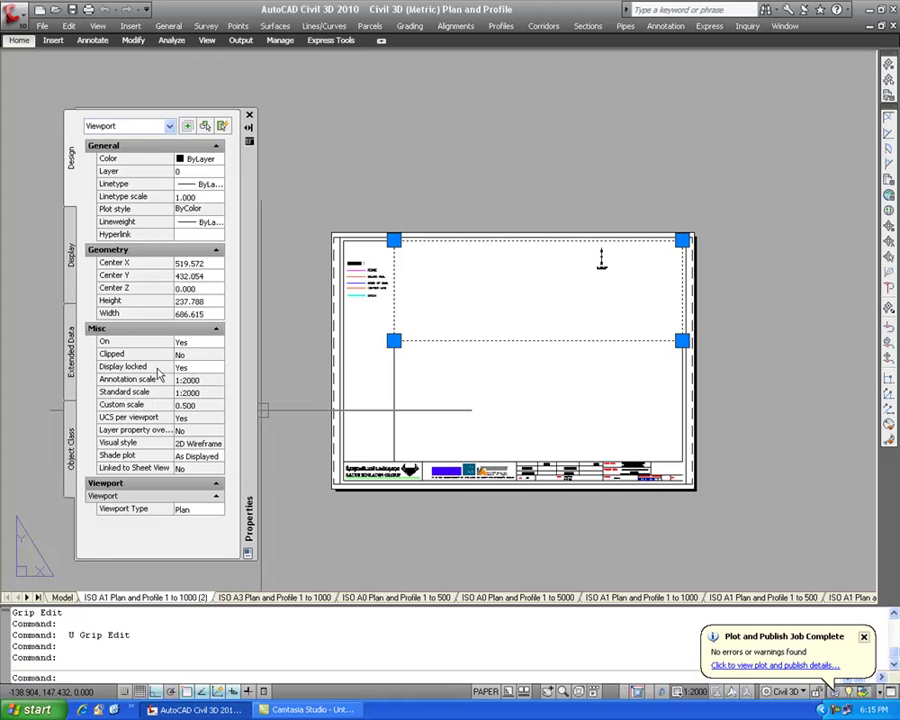
pyautogui.click(199, 370)
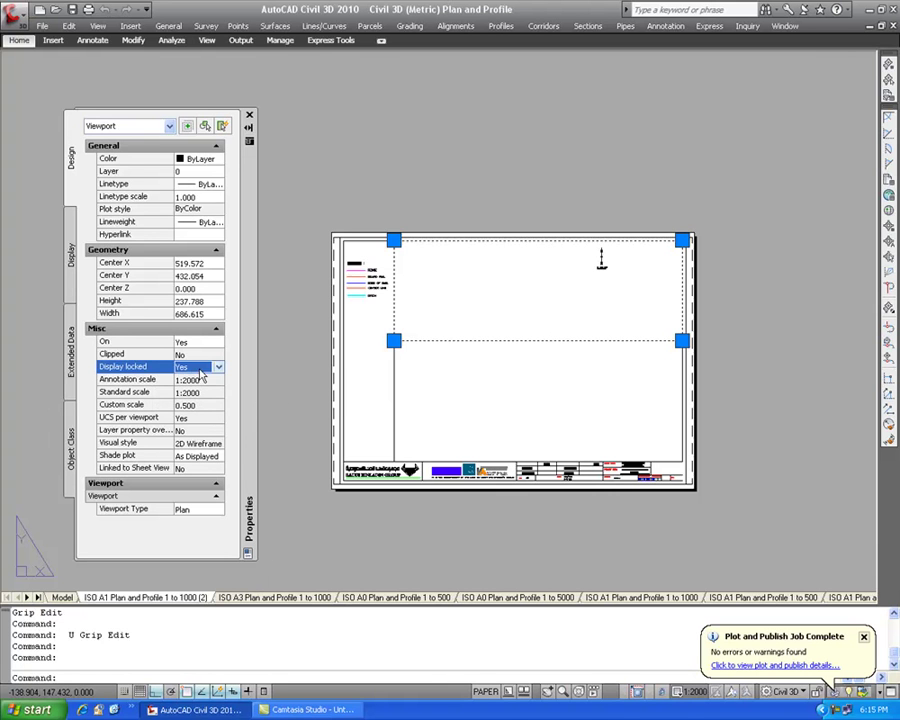
pyautogui.click(218, 368)
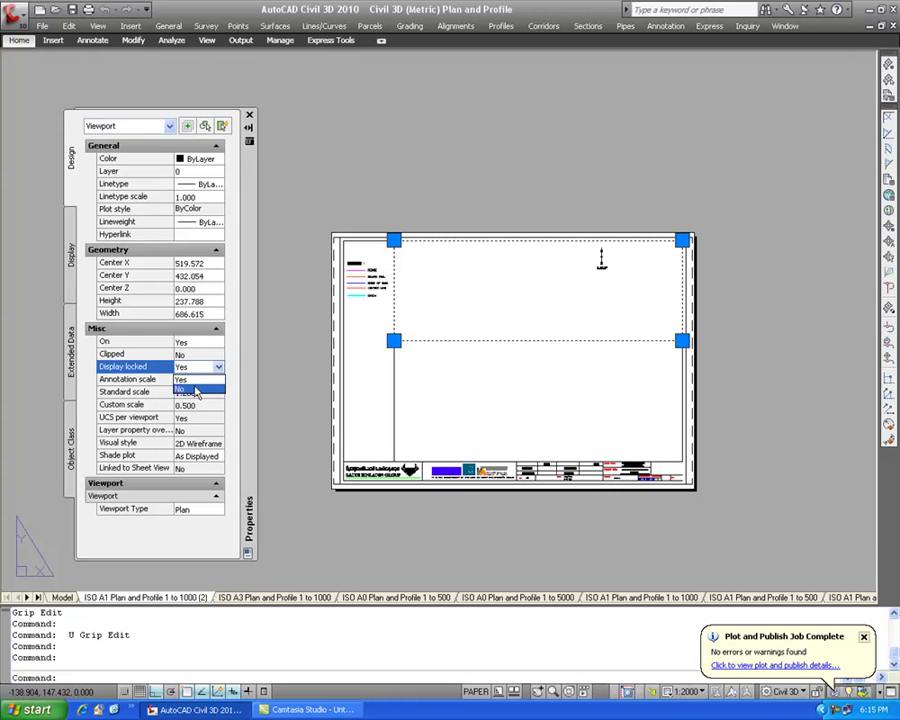
pyautogui.click(190, 389)
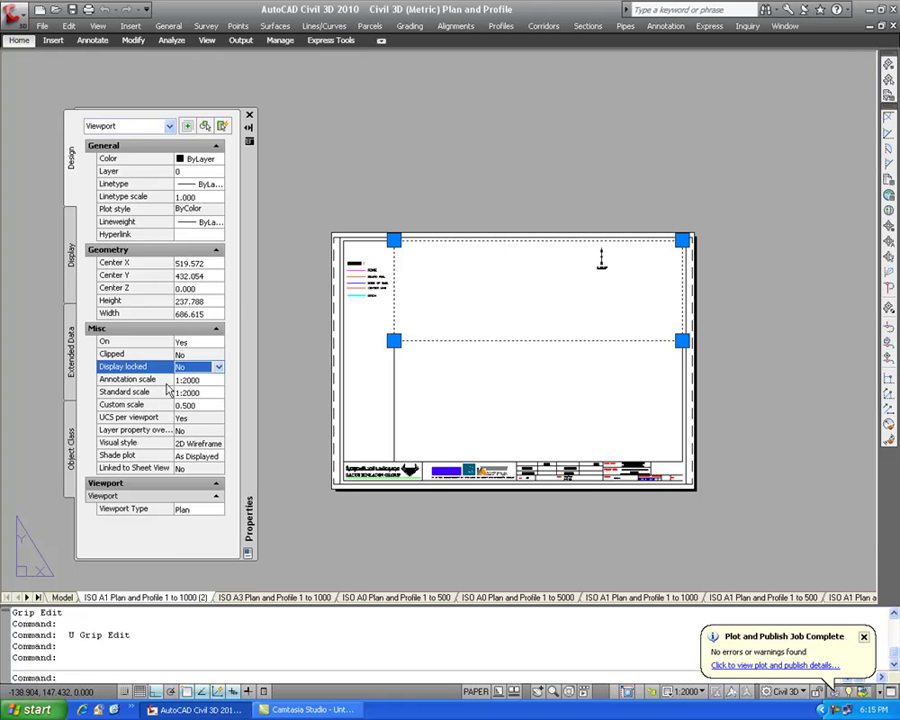
pyautogui.click(205, 381)
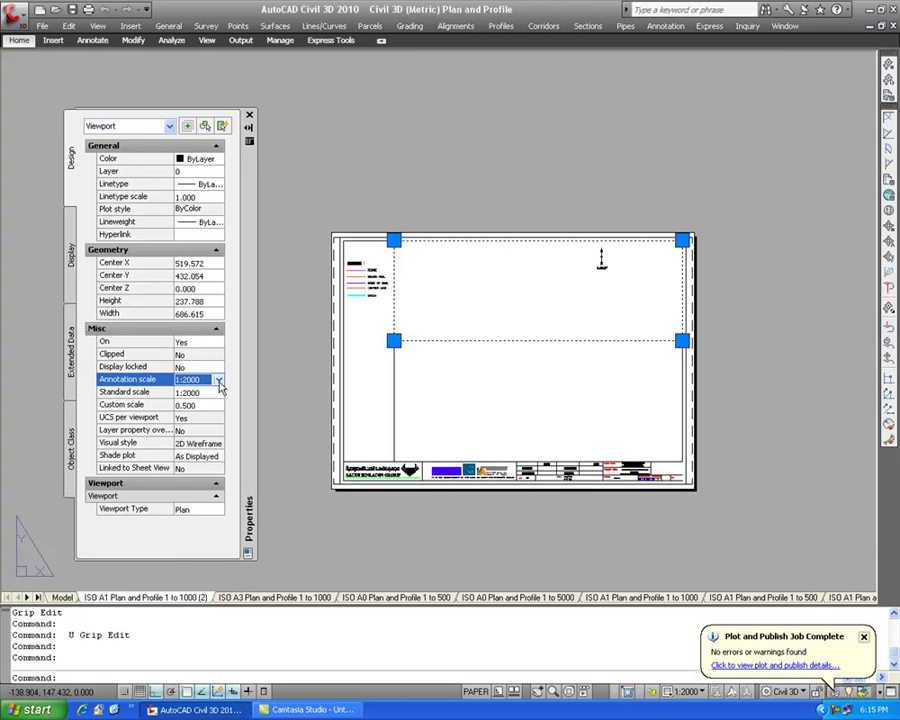
pyautogui.click(218, 381)
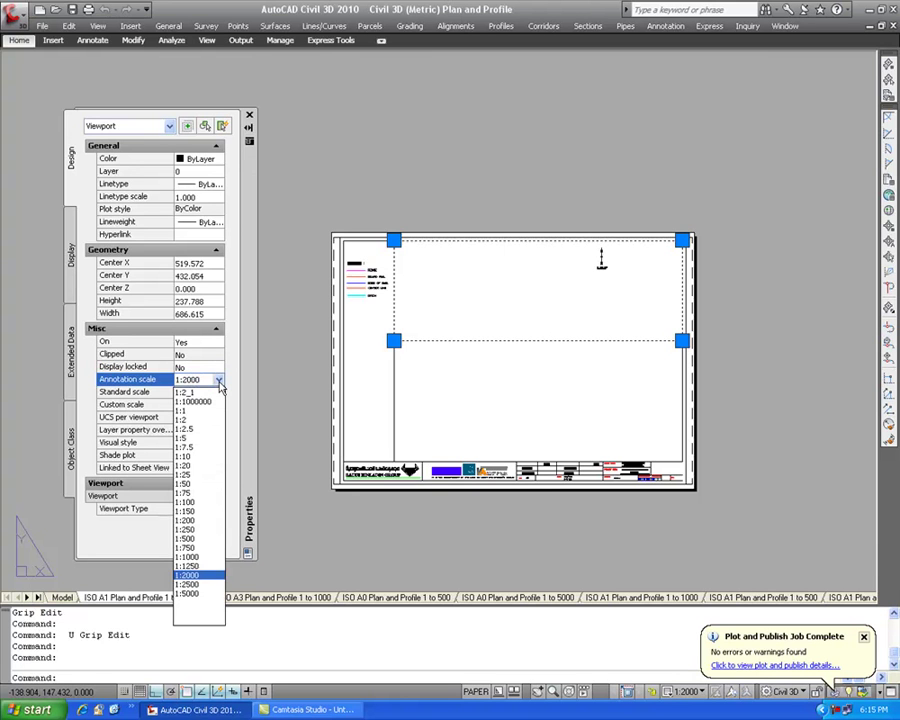
pyautogui.click(190, 557)
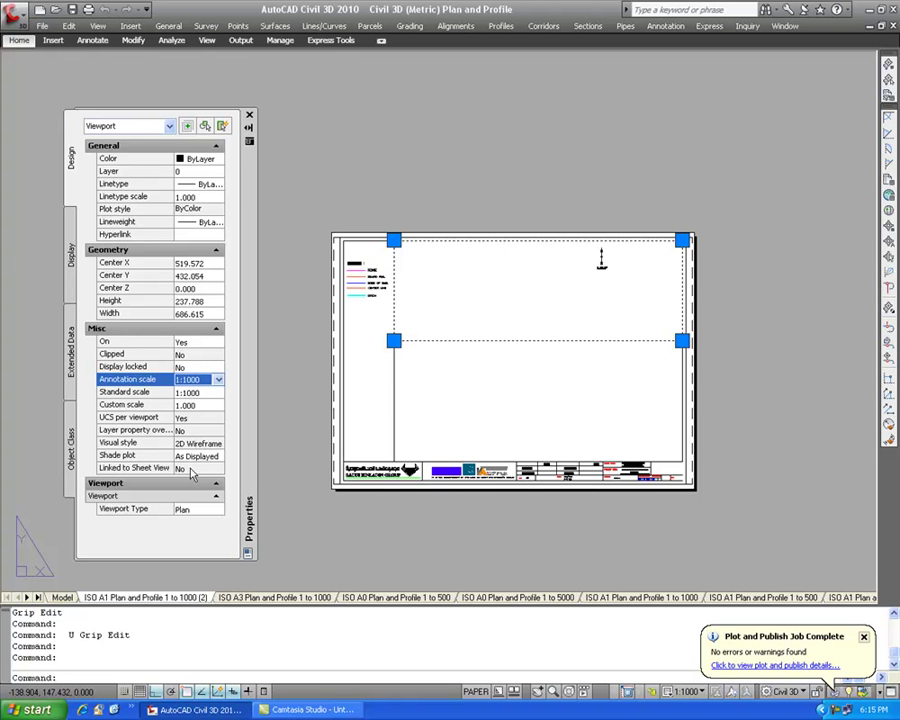
# - Lock the plan viewport's display again
pyautogui.click(198, 367)
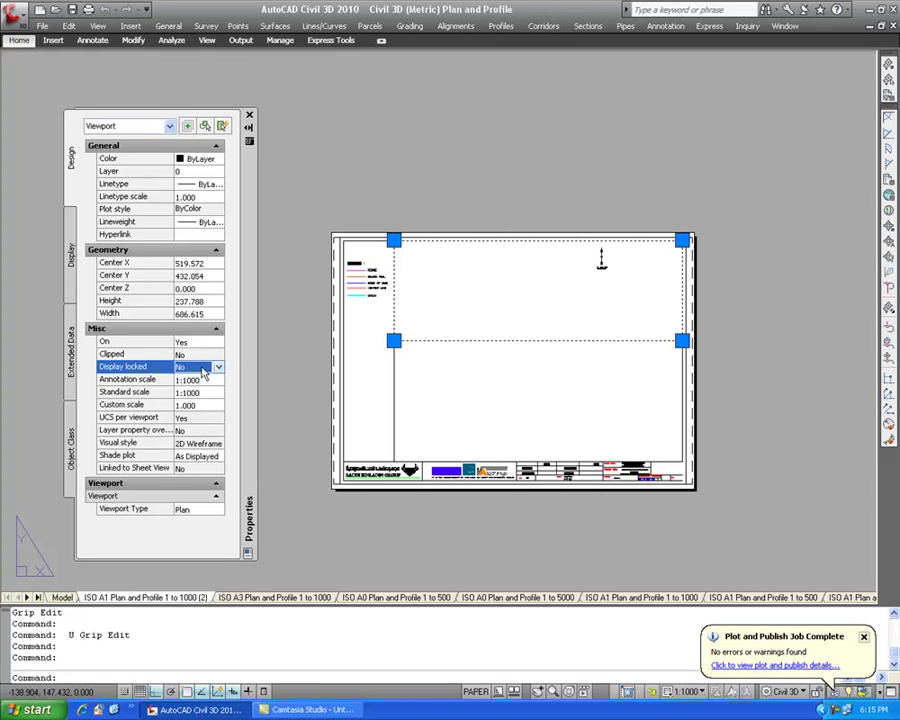
pyautogui.click(218, 368)
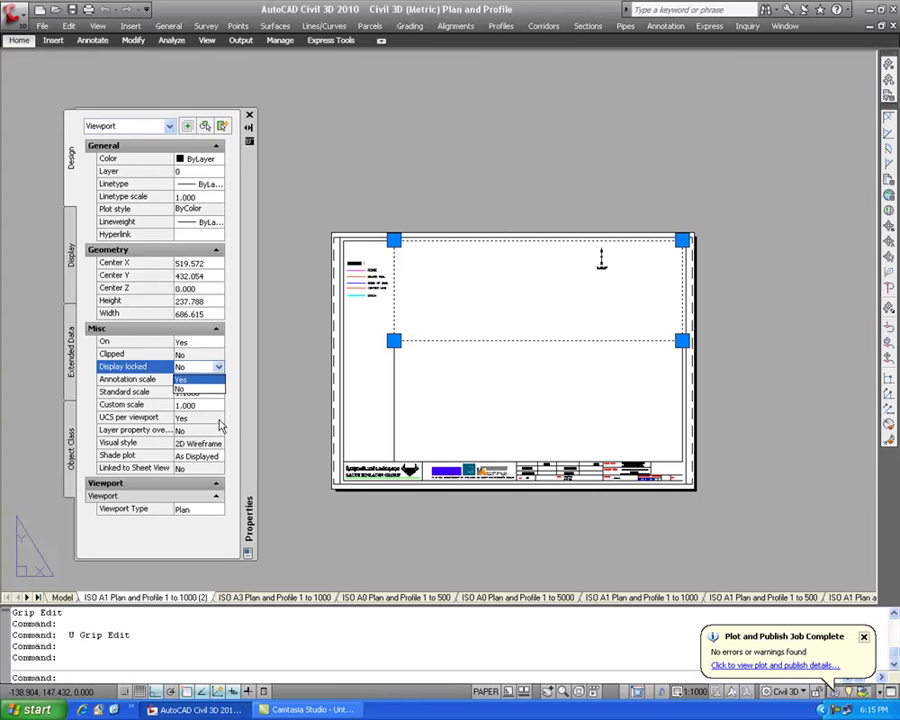
pyautogui.click(200, 380)
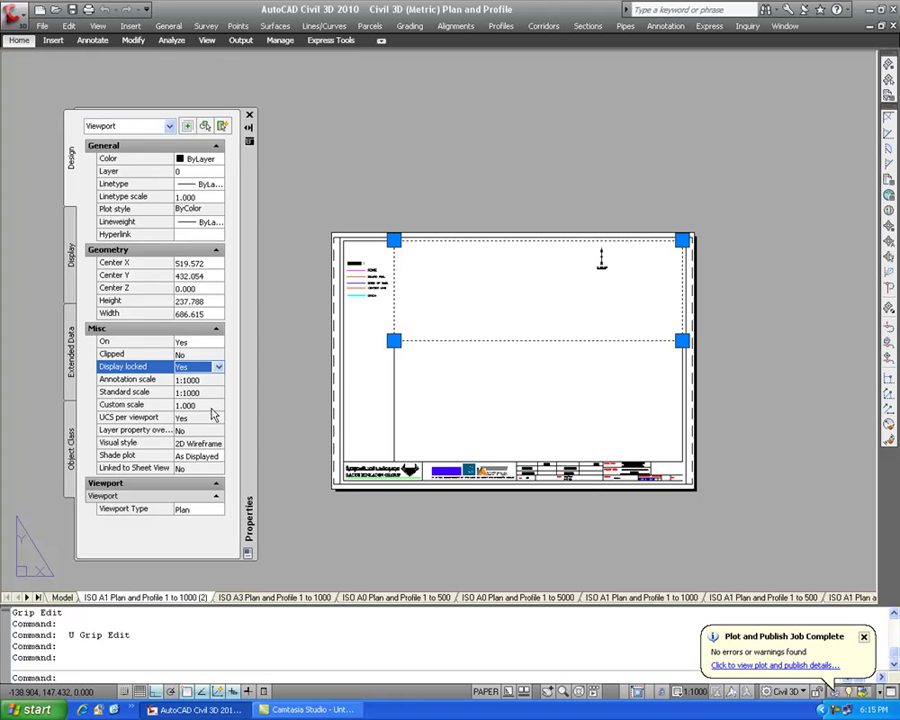
pyautogui.click(400, 416)
pyautogui.click(395, 382)
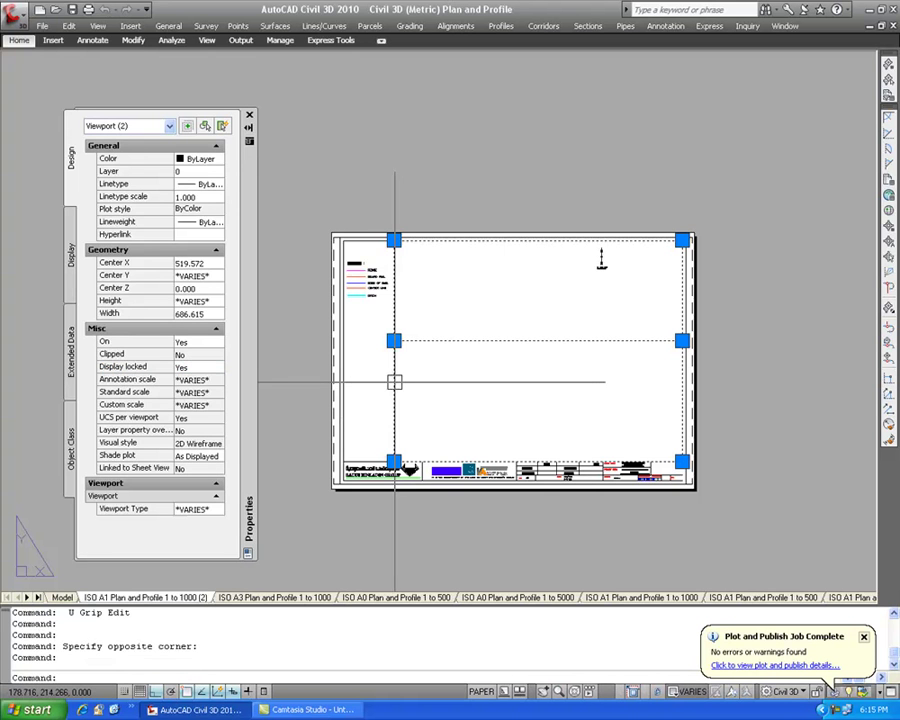
pyautogui.press('Escape')
# - Unlock the profile viewport's display and set its annotation scale to 1:1000
pyautogui.click(383, 387)
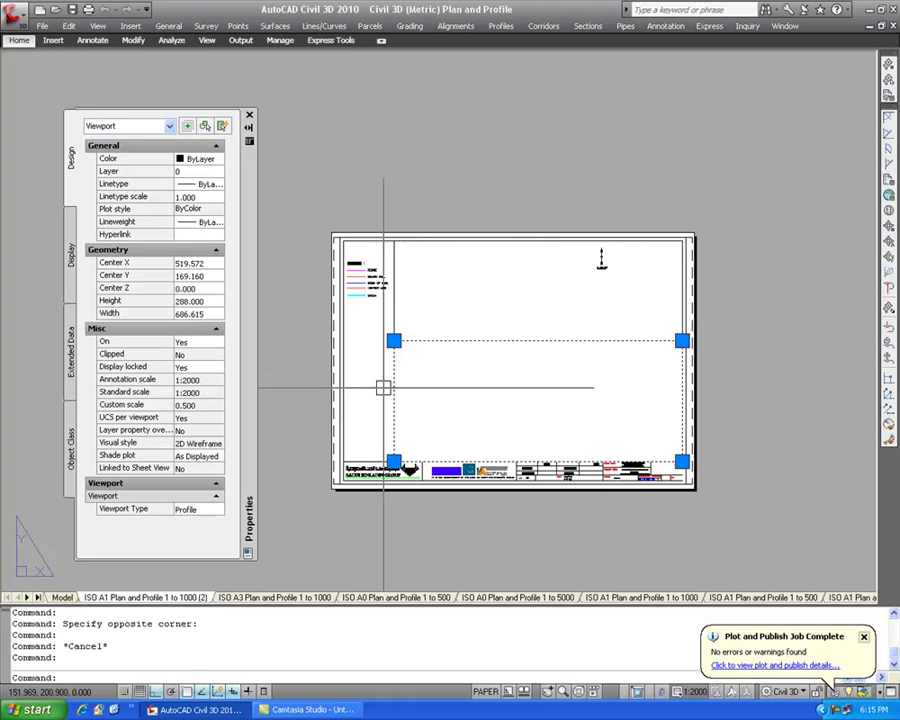
pyautogui.click(216, 369)
pyautogui.click(218, 369)
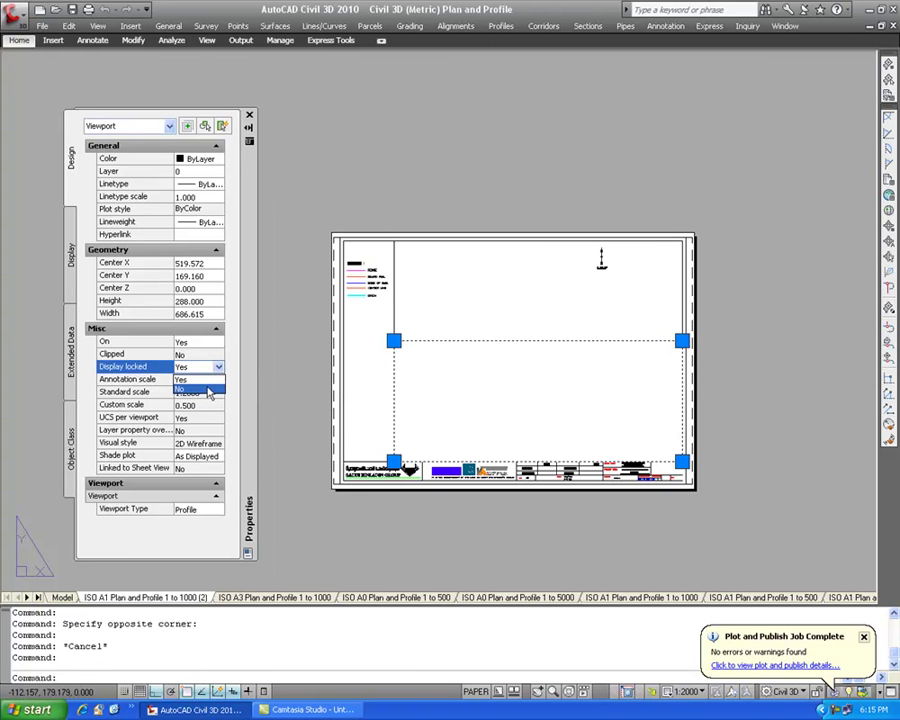
pyautogui.click(211, 389)
pyautogui.click(197, 380)
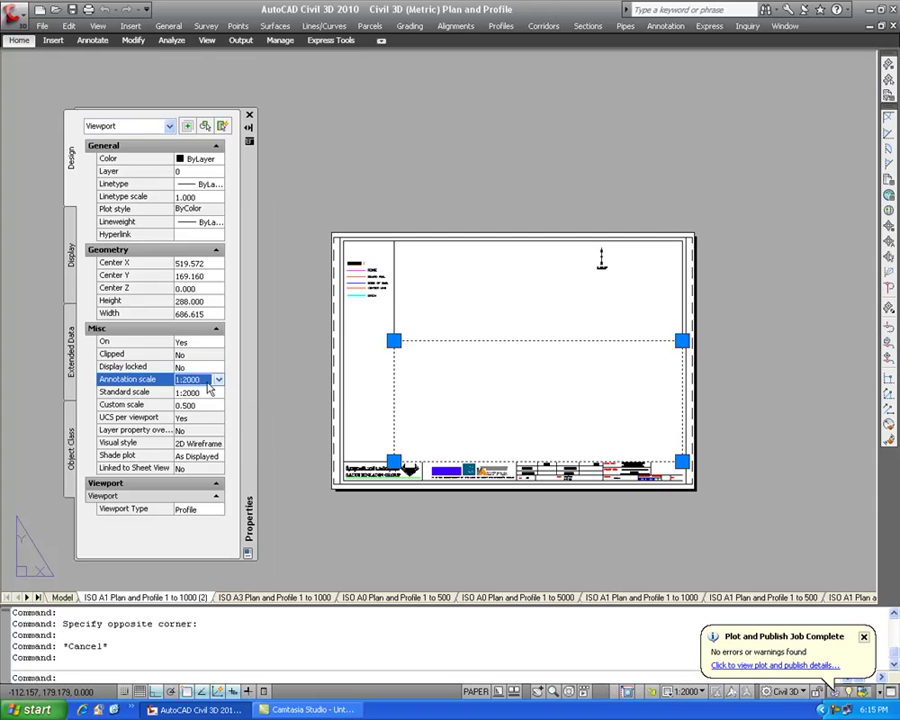
pyautogui.click(218, 380)
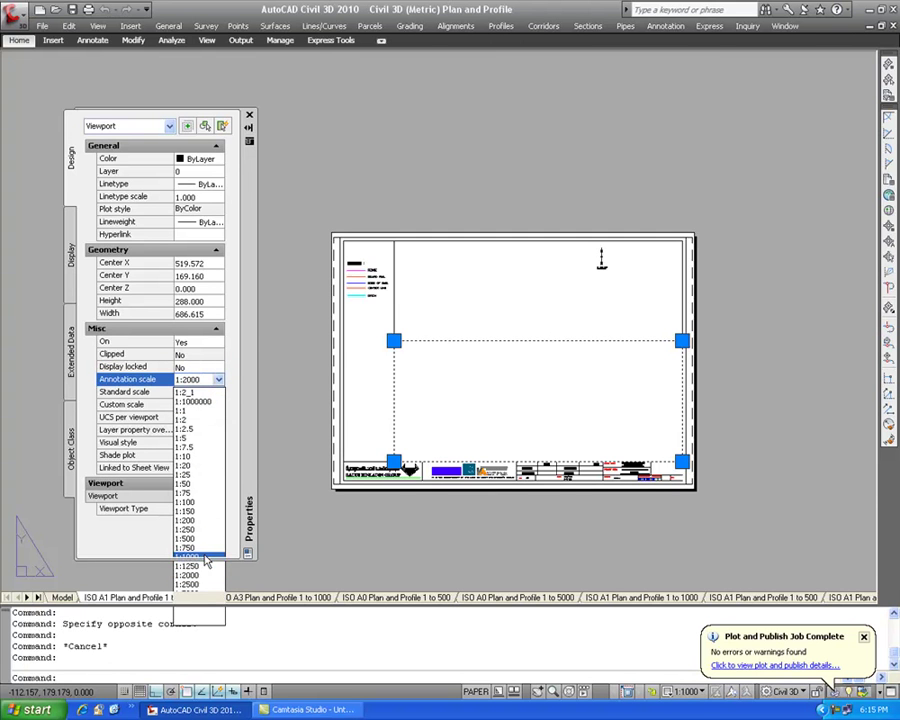
pyautogui.click(205, 558)
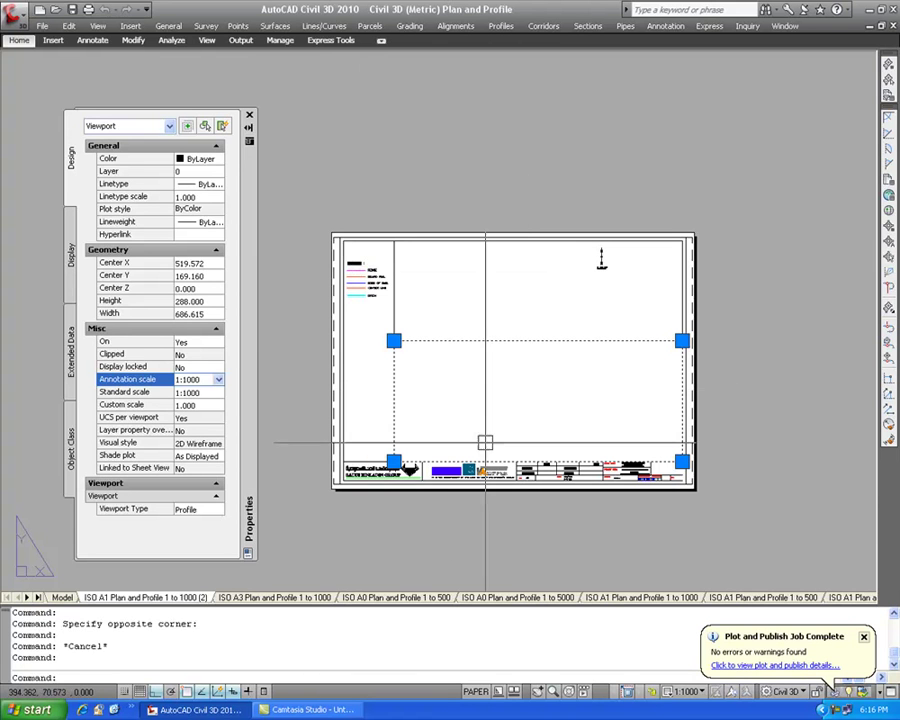
# - Measure the width of the plan and profile viewports along their shared edge
pyautogui.scroll(2, 390, 349)
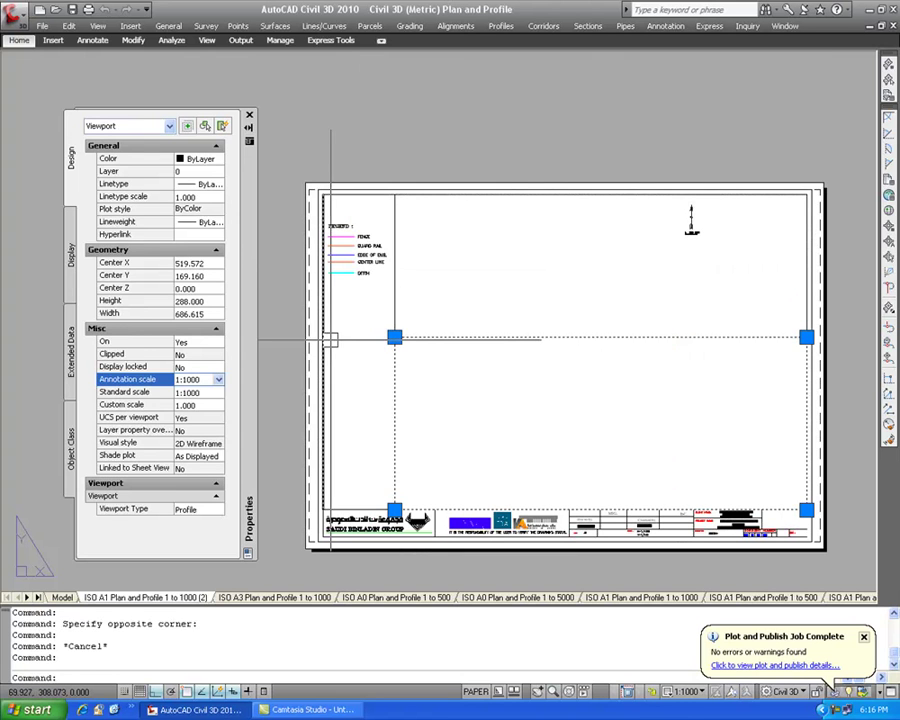
pyautogui.press('Escape')
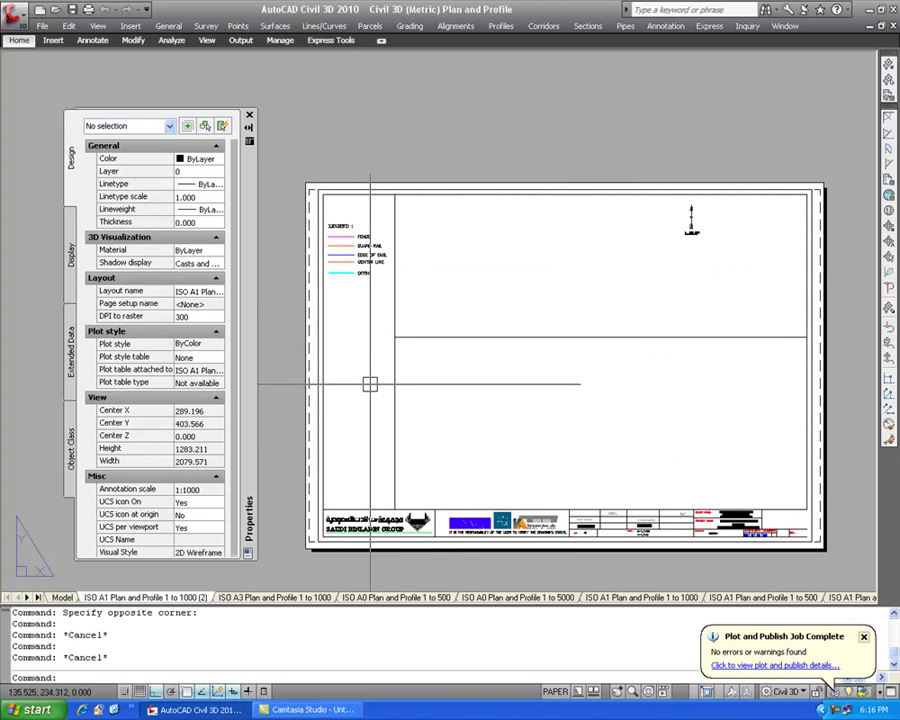
pyautogui.write('di')
pyautogui.press('Return')
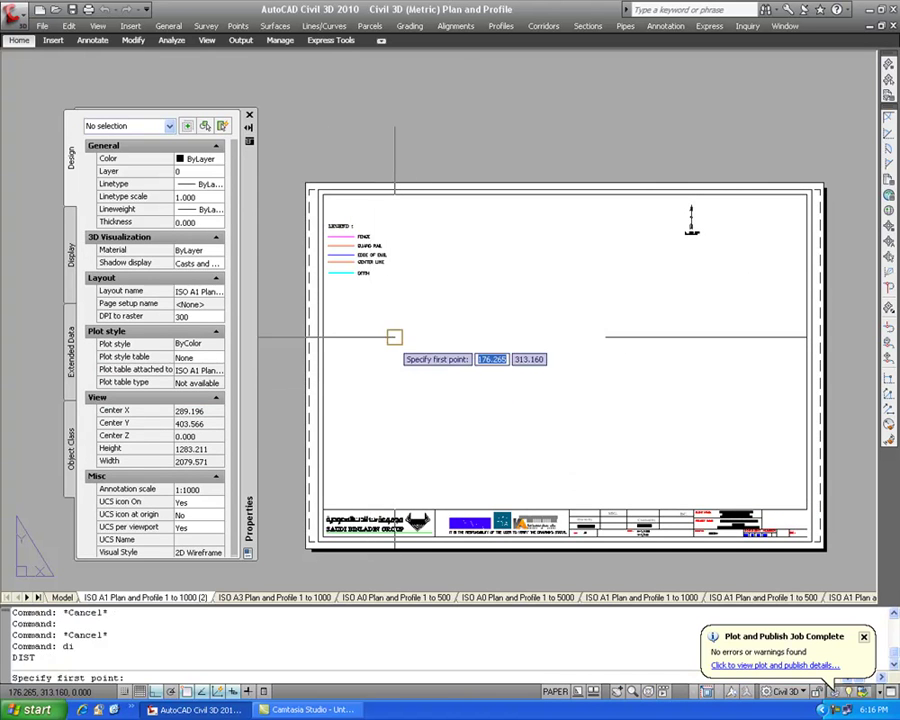
pyautogui.click(395, 337)
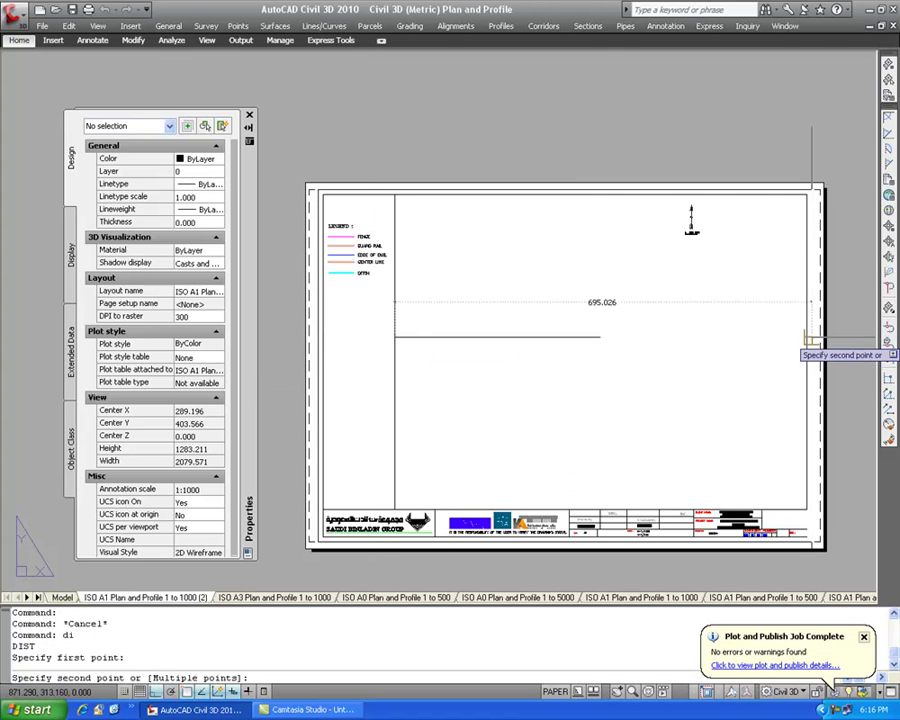
pyautogui.scroll(8, 810, 340)
pyautogui.click(787, 354)
pyautogui.scroll(-2, 630, 340)
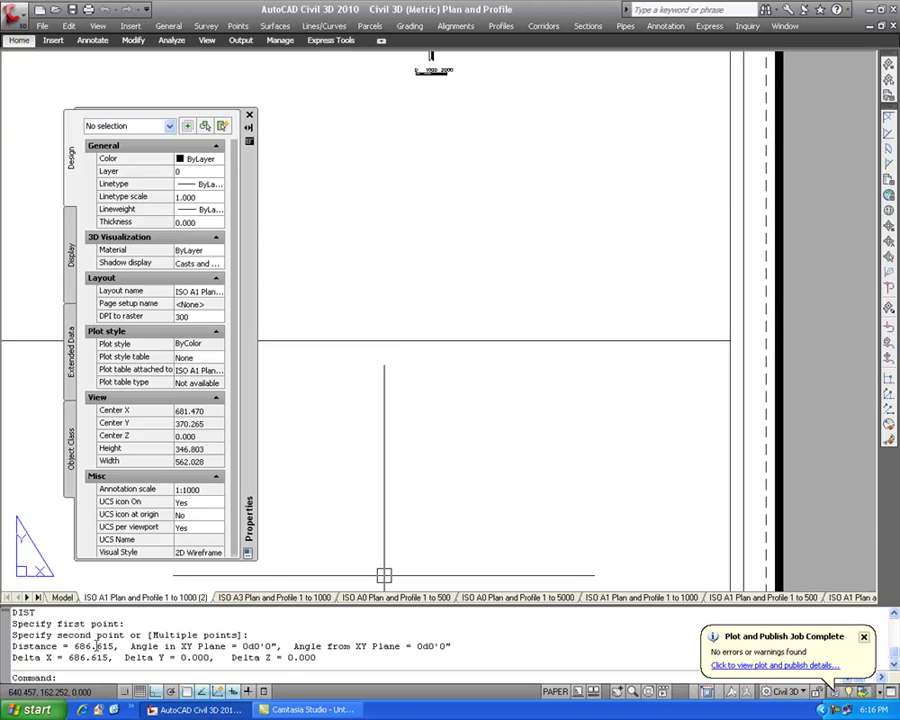
pyautogui.scroll(-6, 566, 382)
pyautogui.scroll(2, 460, 410)
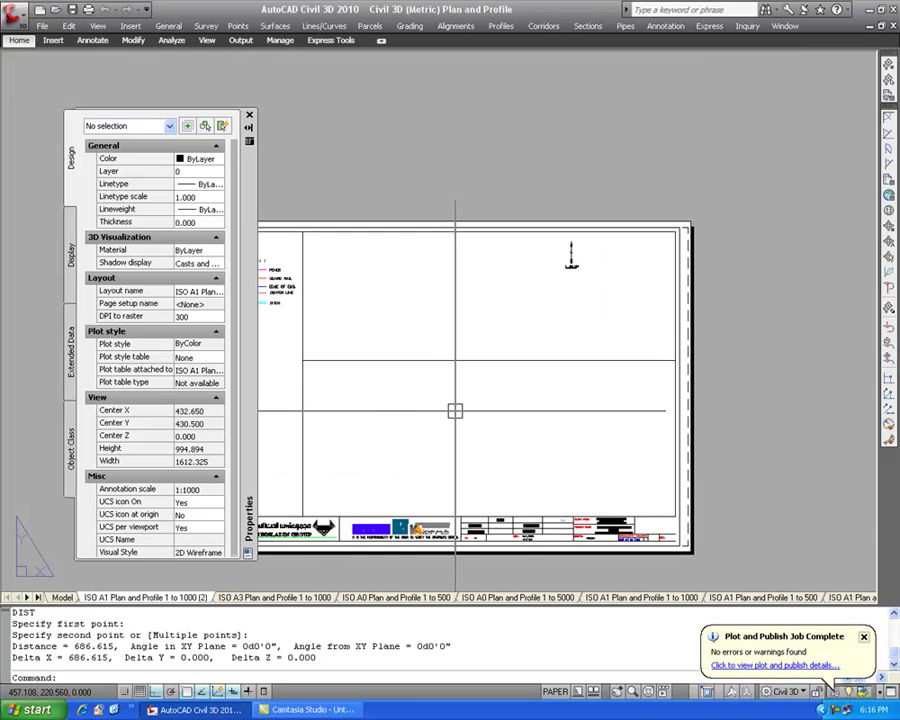
pyautogui.scroll(-2, 463, 408)
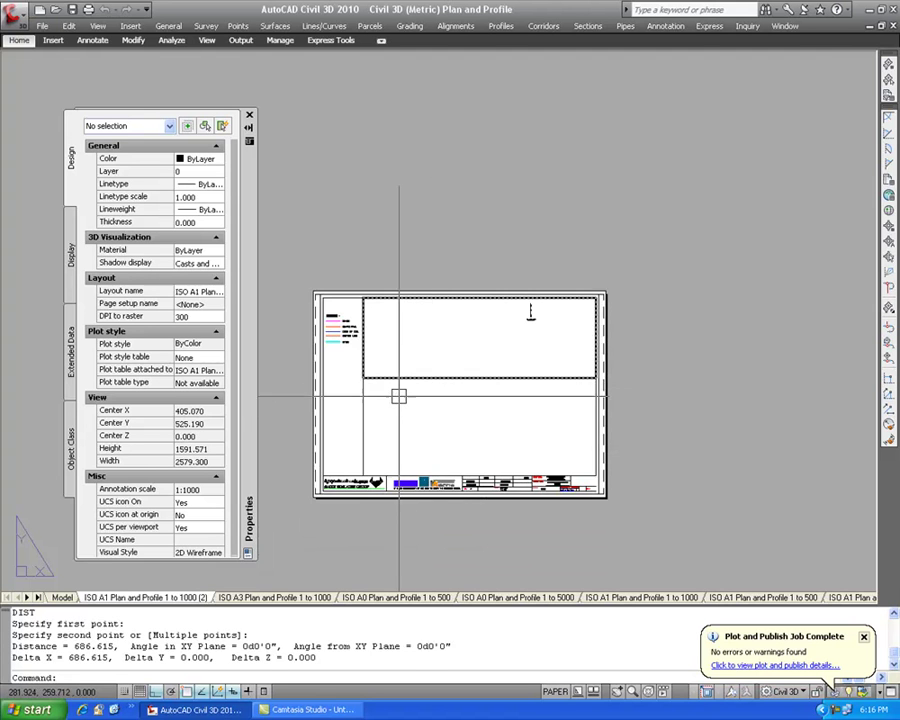
pyautogui.scroll(2, 404, 406)
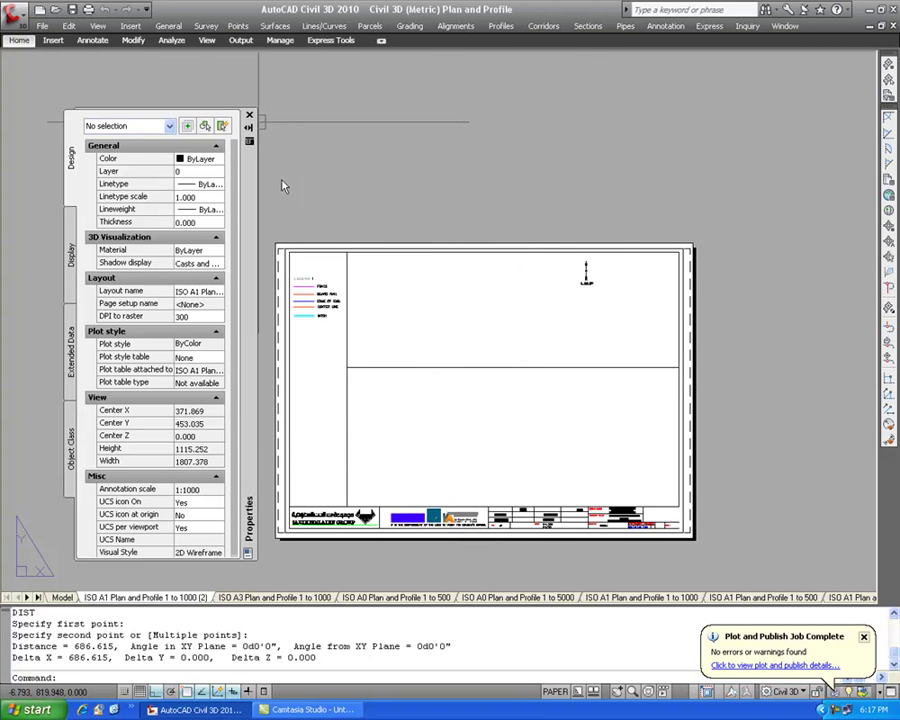
# - Close the object properties and save the Civil 3D (Metric) Plan and Profile template
pyautogui.click(249, 115)
pyautogui.click(150, 135)
pyautogui.click(93, 57)
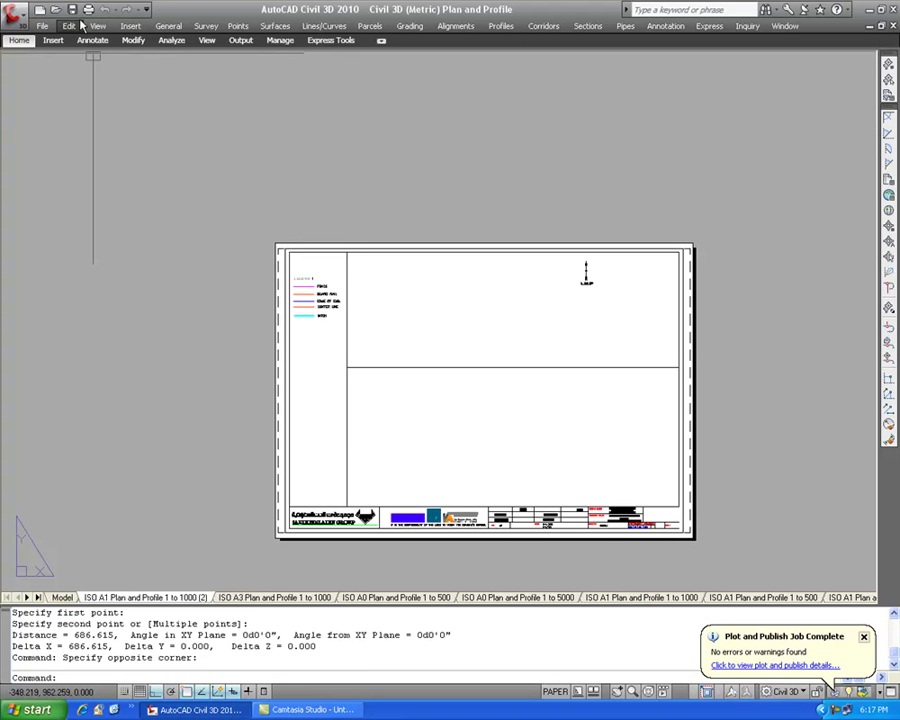
pyautogui.click(71, 9)
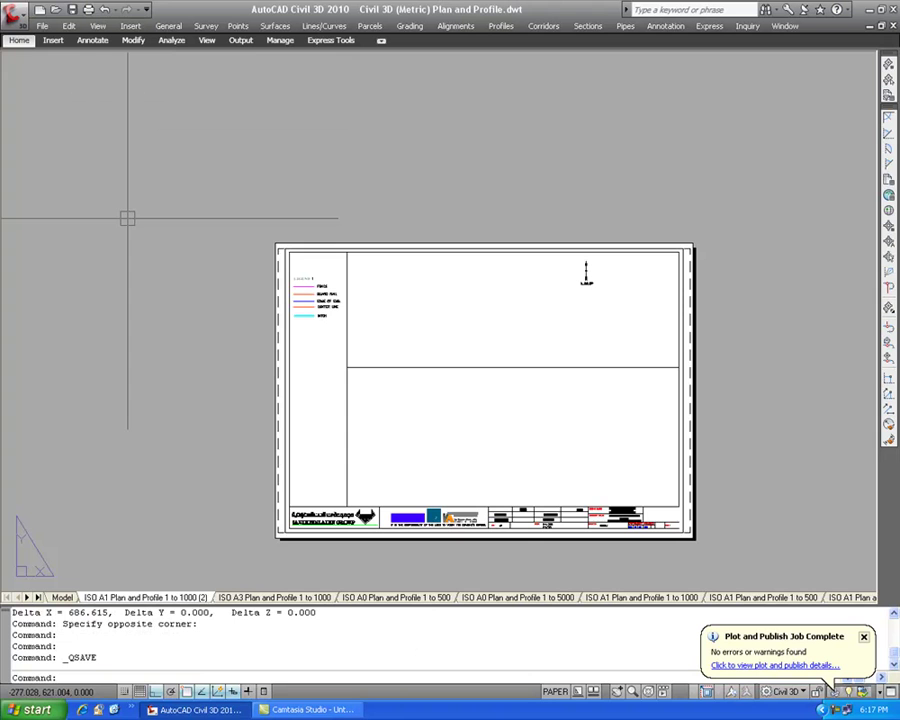
# - Look over the template's ISO A3 Plan and Profile 1 to 1000 and ISO A0 Plan and Profile 1 to 500 layouts
pyautogui.click(340, 370)
pyautogui.scroll(2, 340, 370)
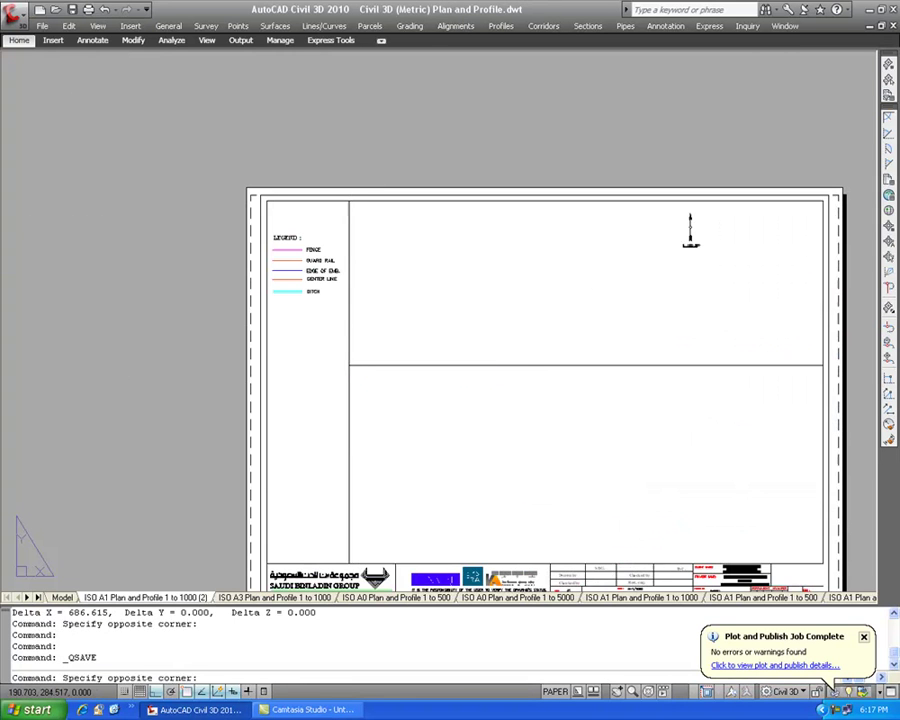
pyautogui.click(372, 368)
pyautogui.press('Escape')
pyautogui.press('Escape')
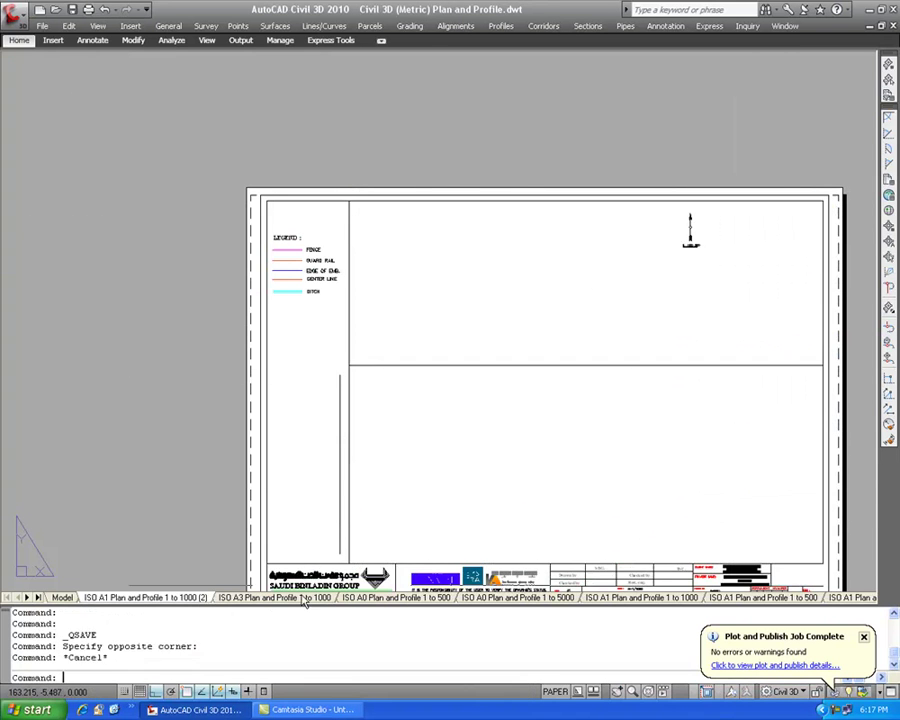
pyautogui.click(300, 597)
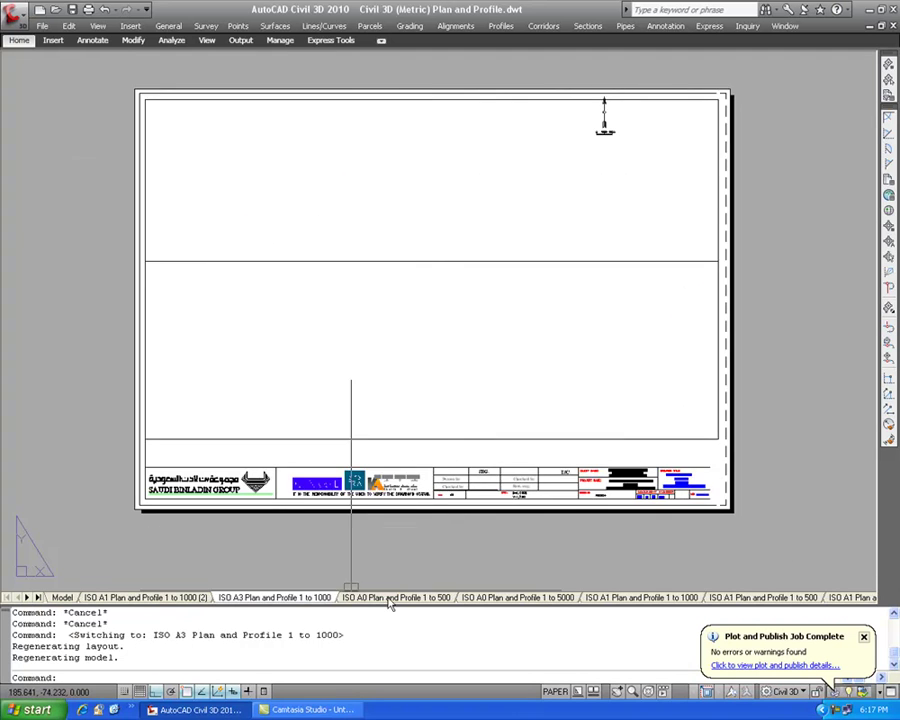
pyautogui.click(398, 597)
pyautogui.click(76, 380)
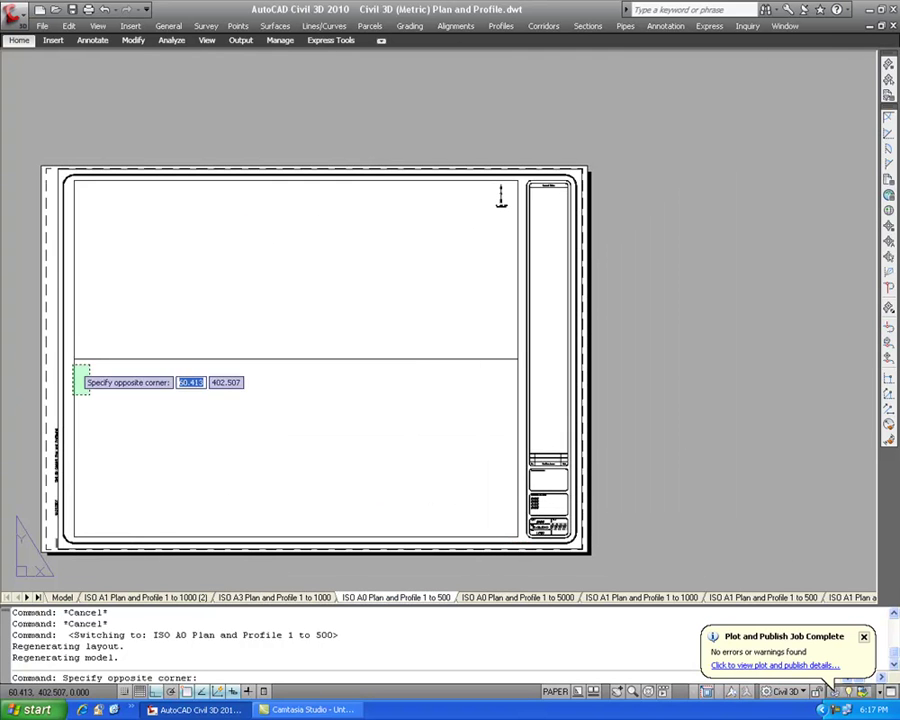
pyautogui.click(68, 352)
pyautogui.press('Escape')
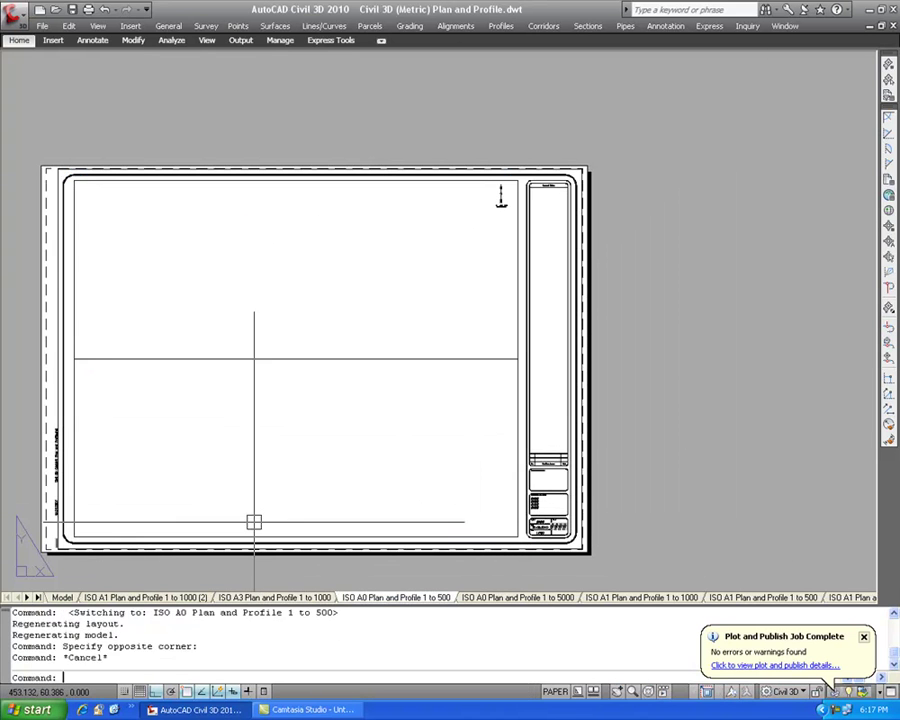
# - Return to the ISO A1 Plan and Profile 1 to 1000 (2) layout and save the template again
pyautogui.click(105, 598)
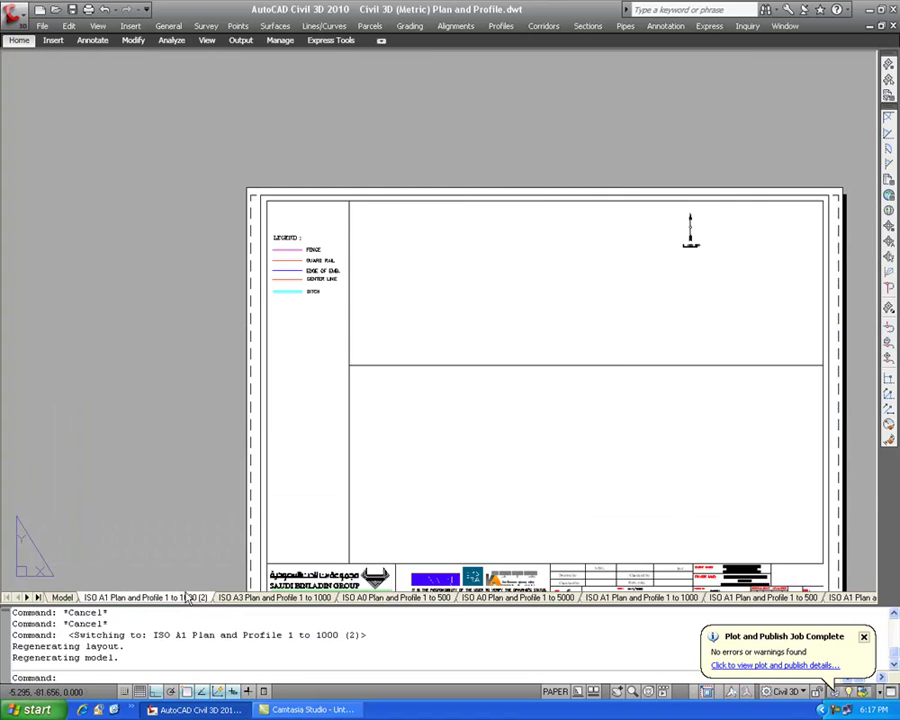
pyautogui.scroll(-2, 188, 250)
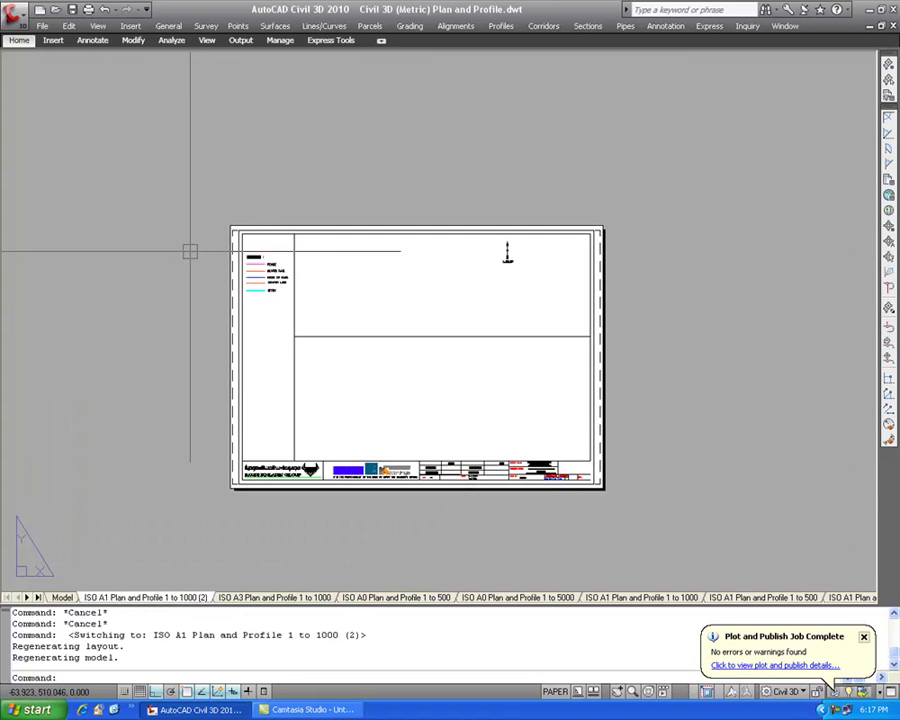
pyautogui.click(70, 9)
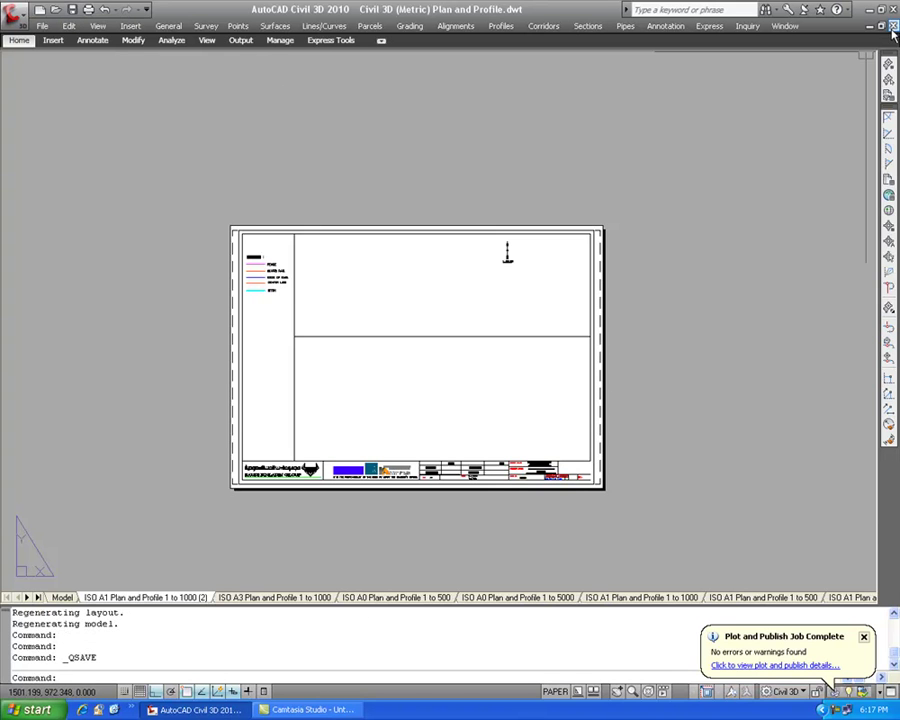
# - Leave the template and examine the profile views and alignment in the model space of VFG - CL 531+125 TO 551 - (2) - (9).dwg
pyautogui.hotkey('ctrl', 'o')
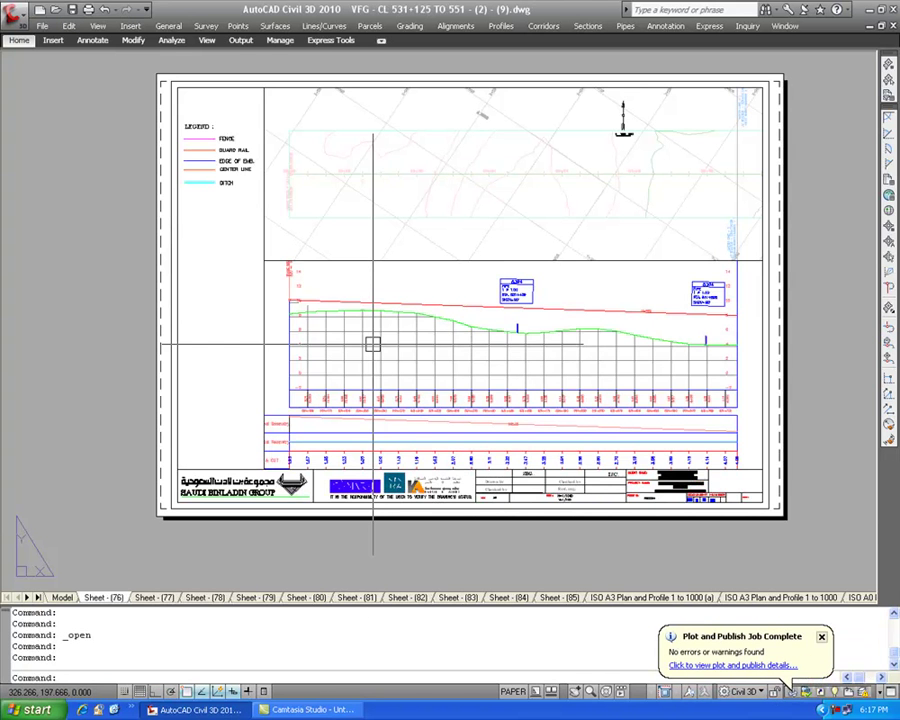
pyautogui.click(61, 597)
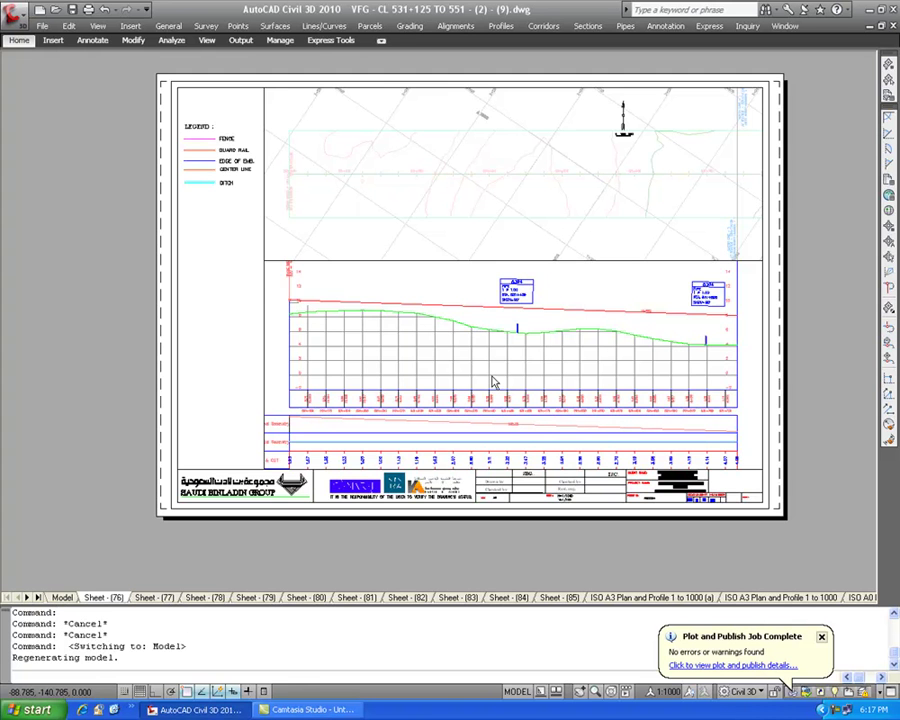
pyautogui.scroll(-8, 570, 400)
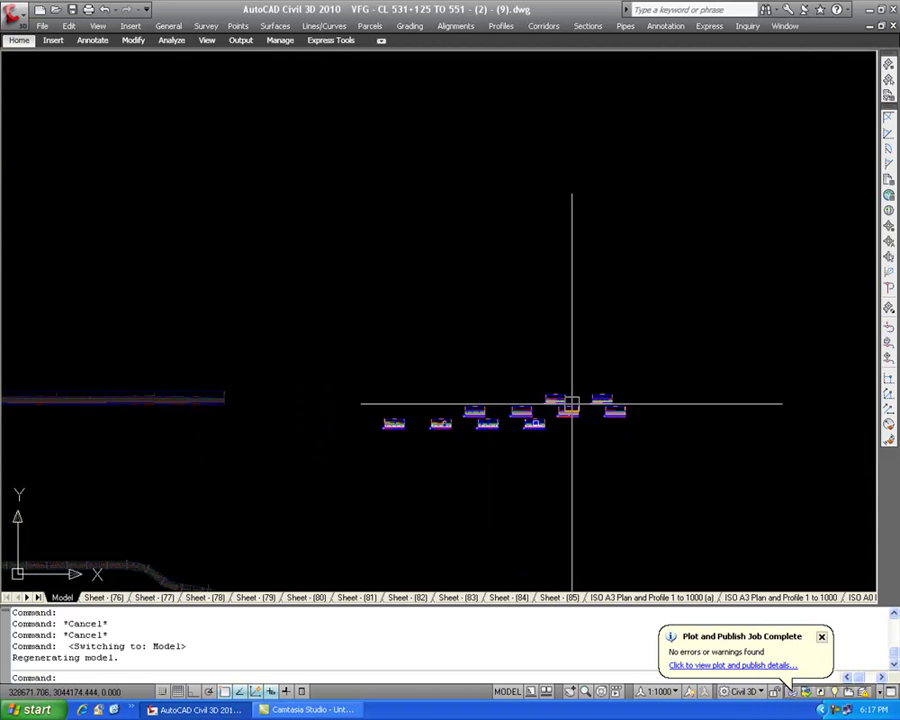
pyautogui.scroll(3, 360, 462)
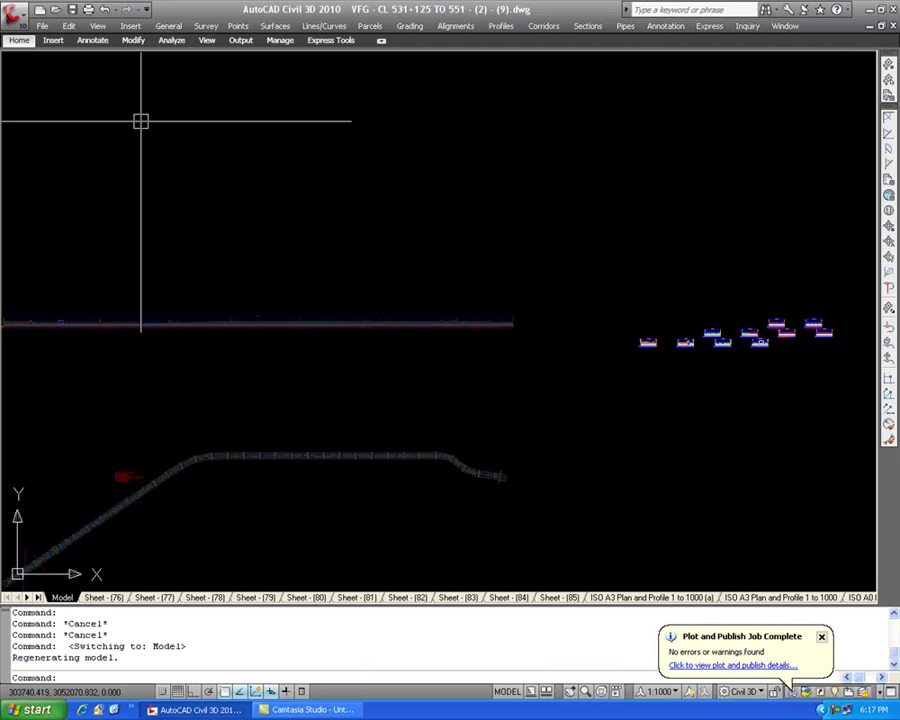
pyautogui.click(56, 10)
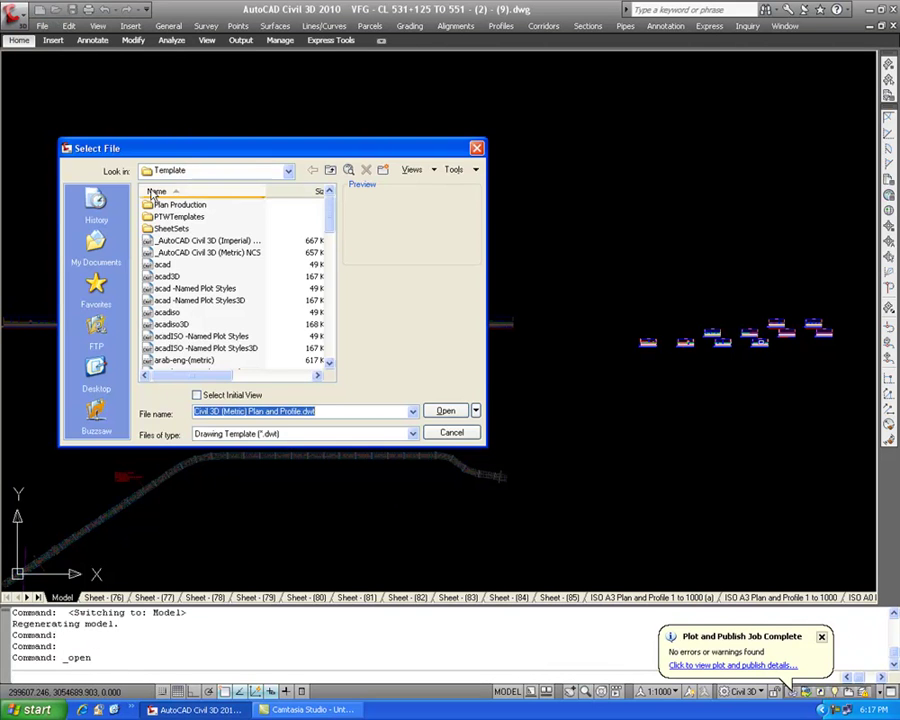
pyautogui.press('Escape')
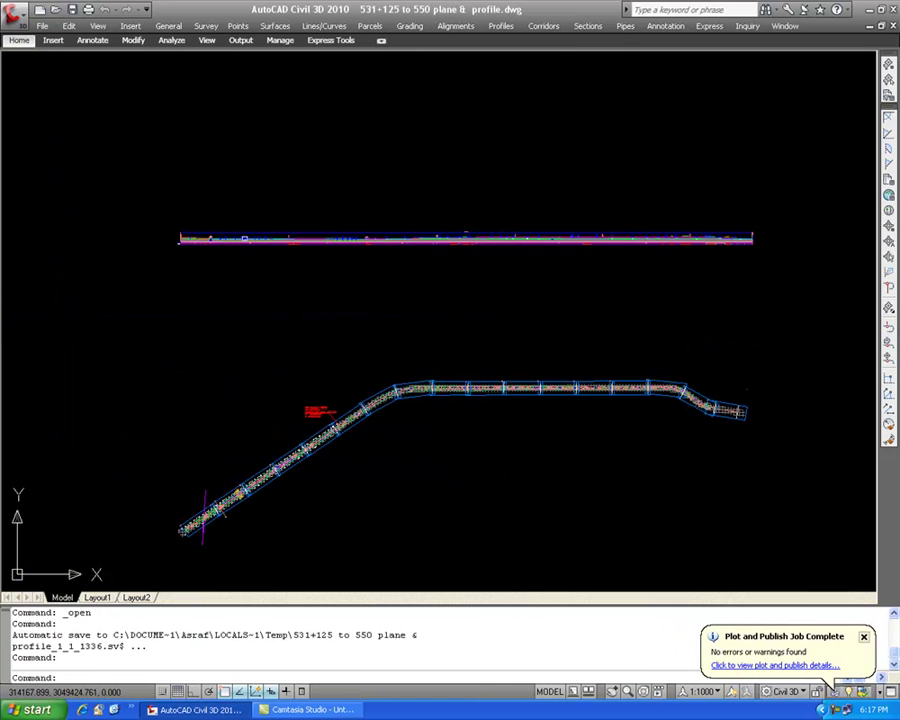
# - Start Create View Frames in the 531+125 to 550 drawing, accepting alignment CL 531+125 TO 551 with the automatic station range
pyautogui.scroll(-2, 396, 247)
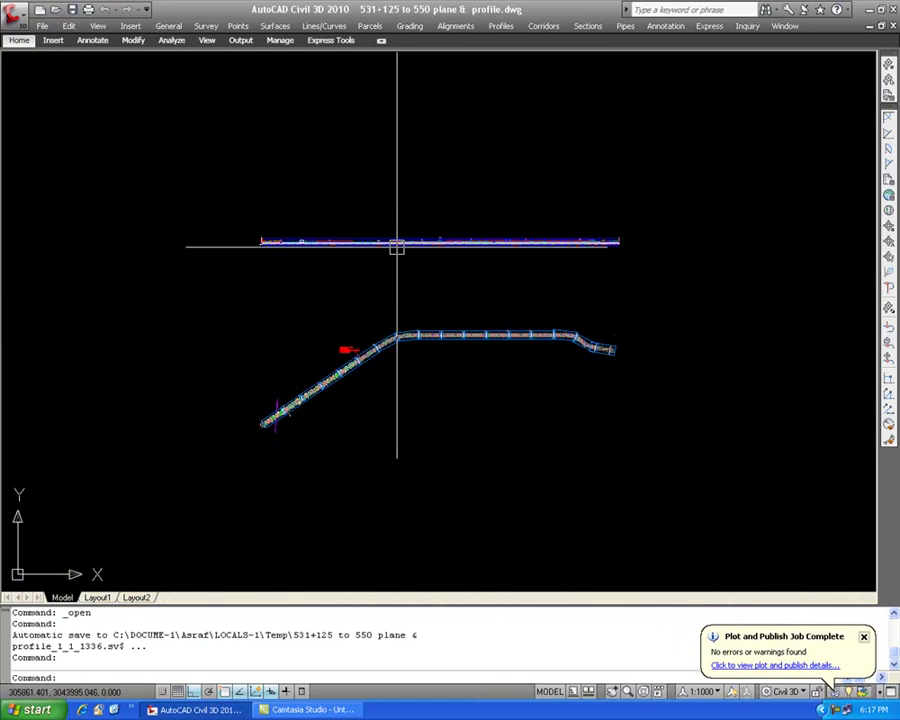
pyautogui.scroll(6, 400, 347)
pyautogui.scroll(2, 400, 332)
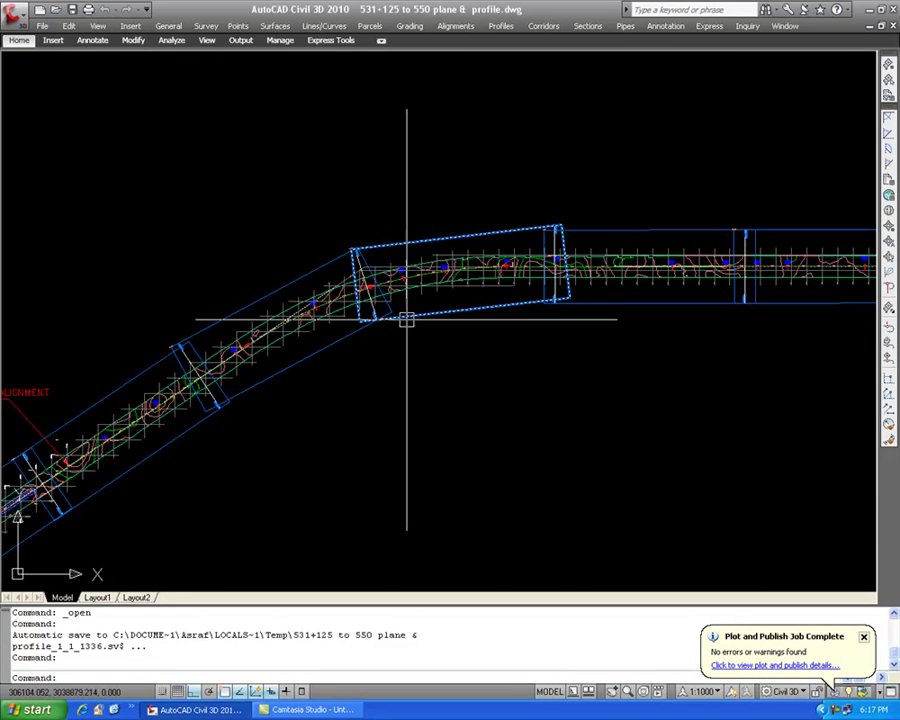
pyautogui.scroll(2, 622, 242)
pyautogui.scroll(-3, 450, 325)
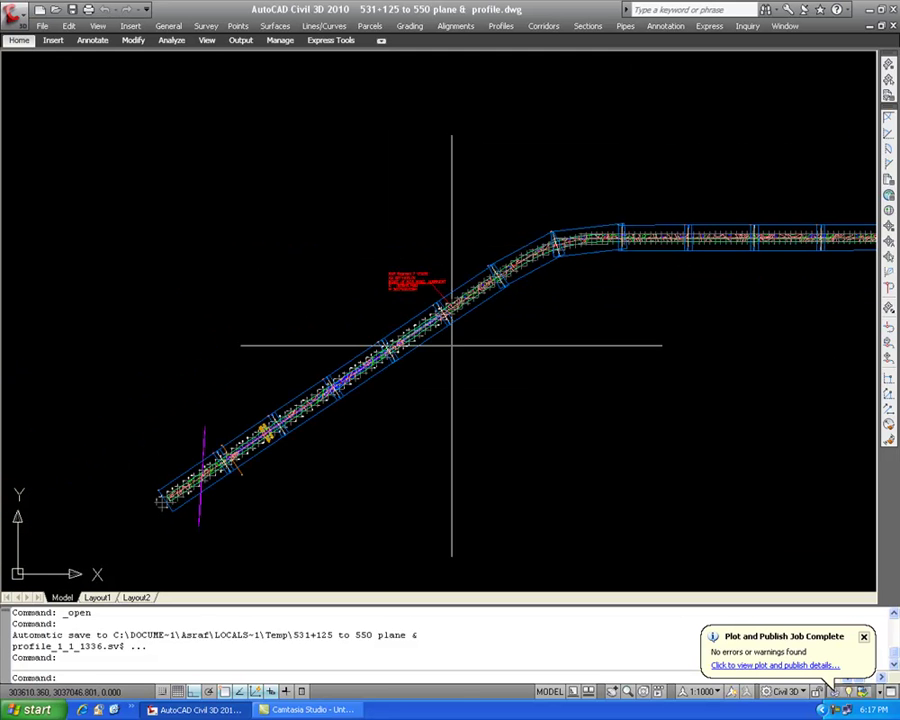
pyautogui.scroll(2, 321, 388)
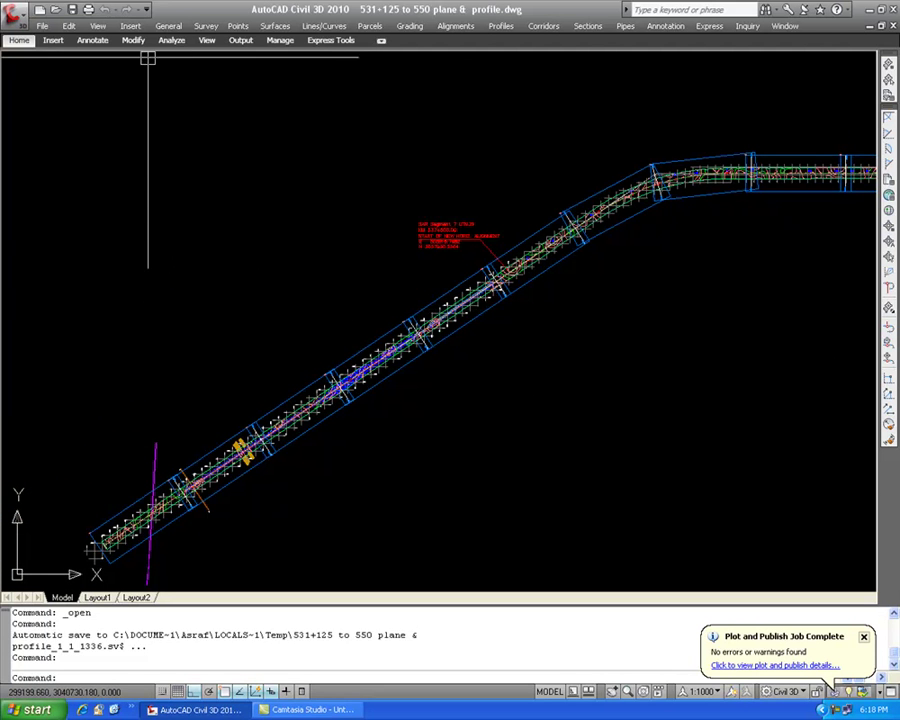
pyautogui.click(172, 29)
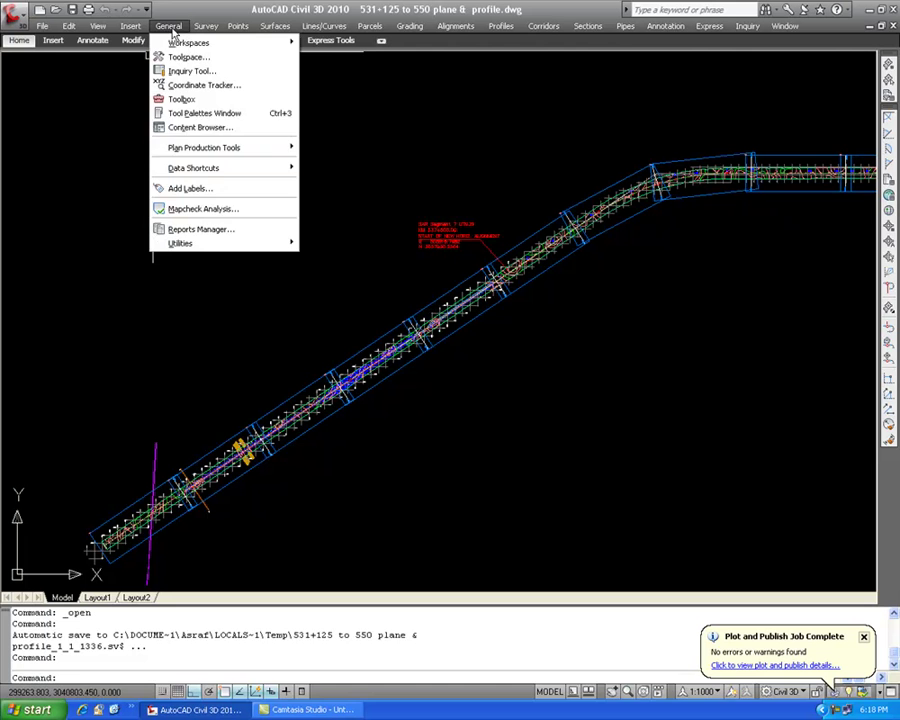
pyautogui.moveTo(196, 150)
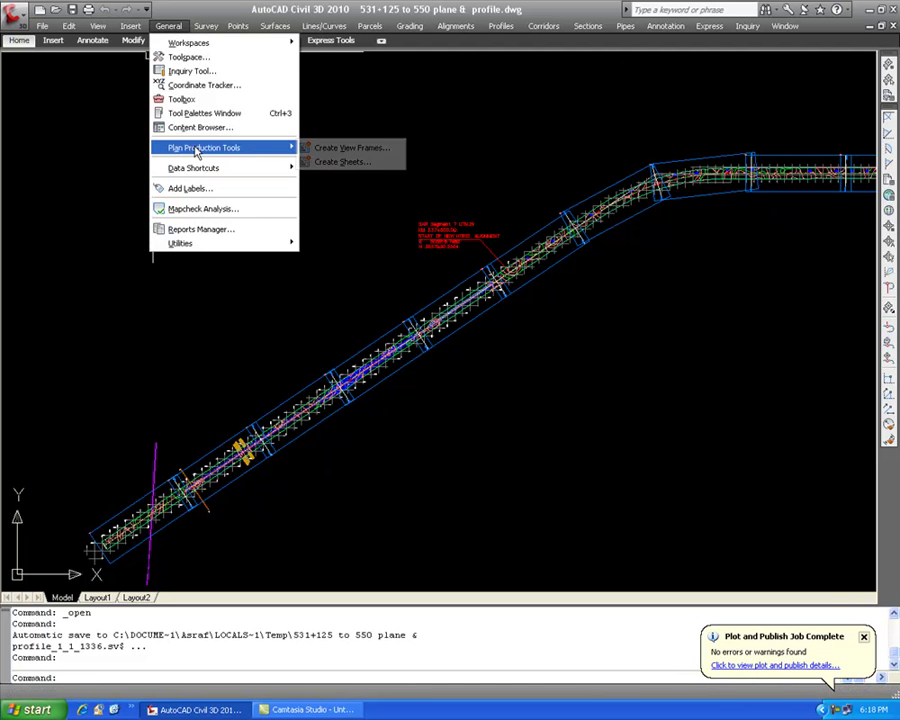
pyautogui.click(342, 148)
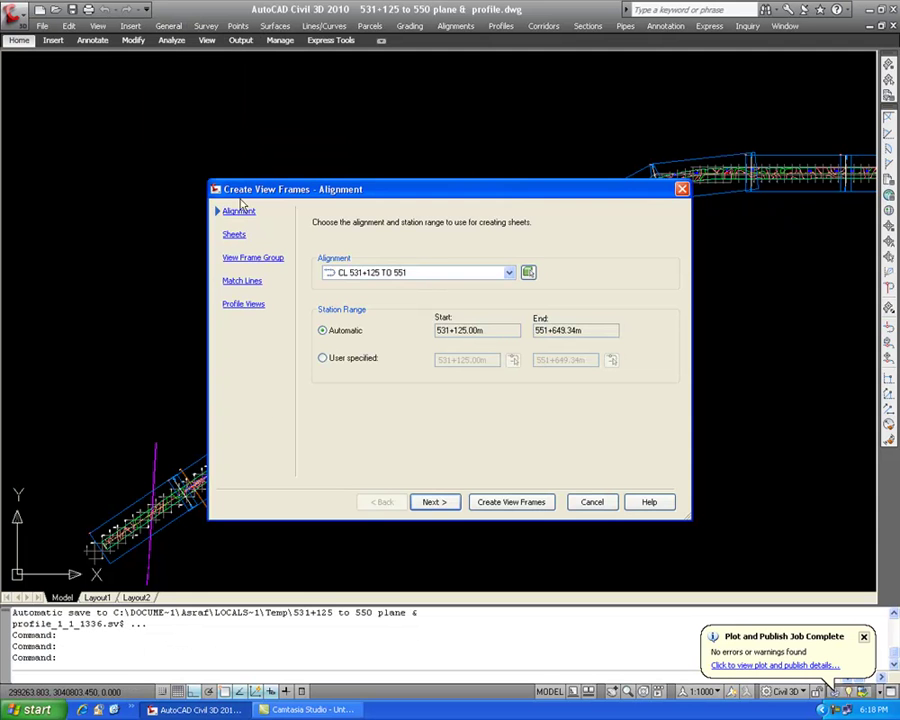
pyautogui.click(435, 502)
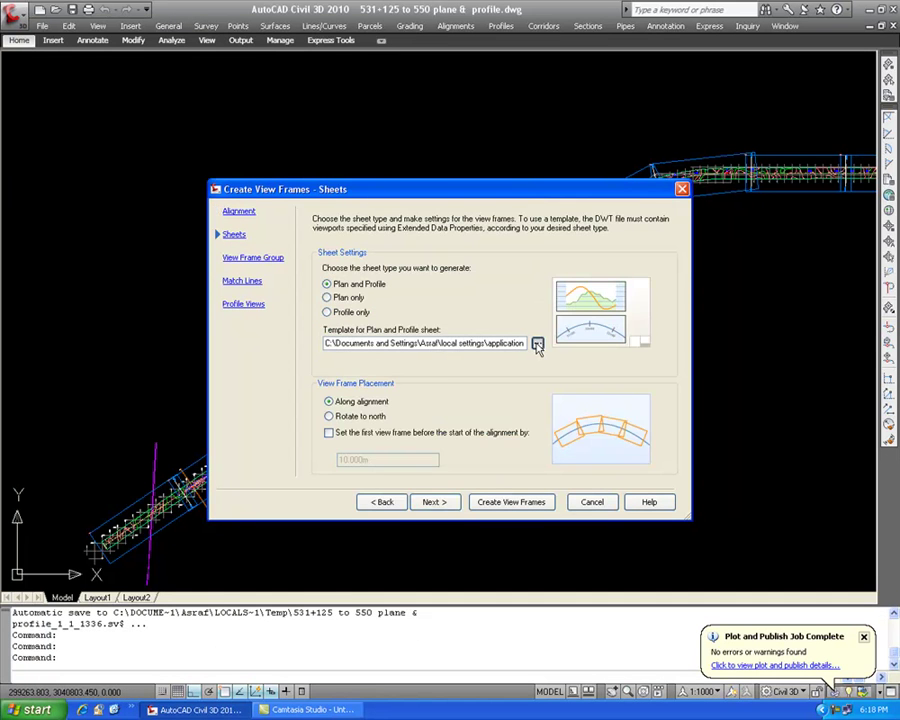
# - Choose the ISO A1 Plan and Profile 1 to 1000 (2) layout as the template for the plan and profile sheets
pyautogui.click(537, 344)
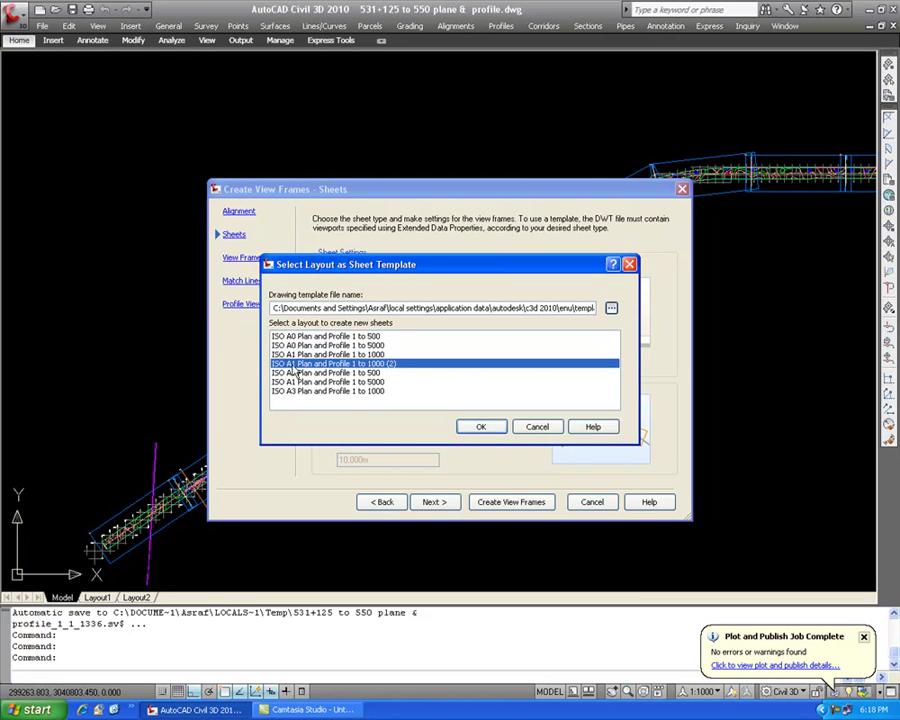
pyautogui.click(378, 374)
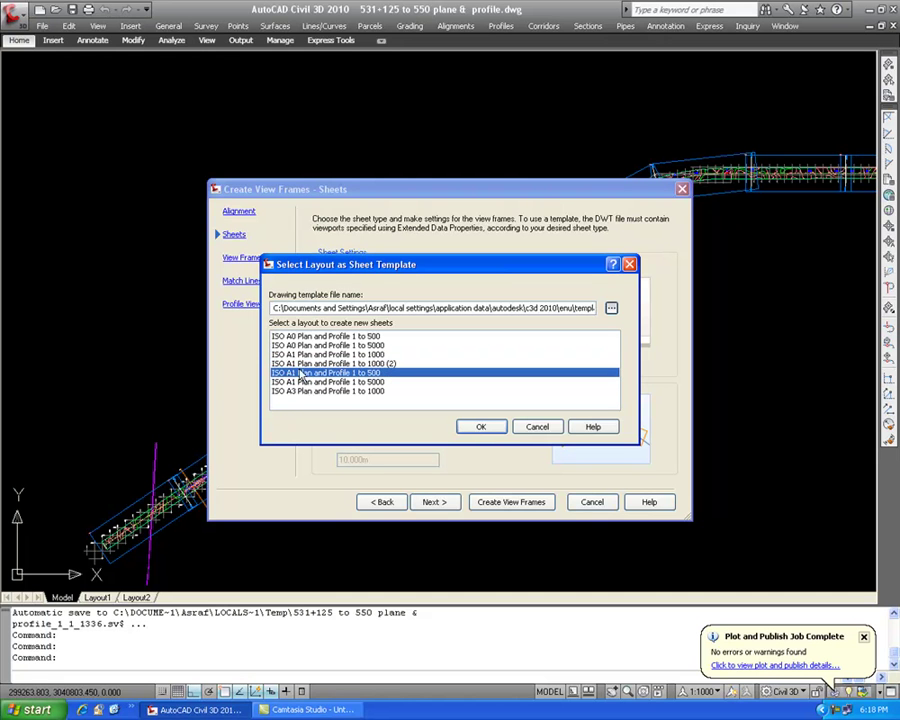
pyautogui.click(330, 364)
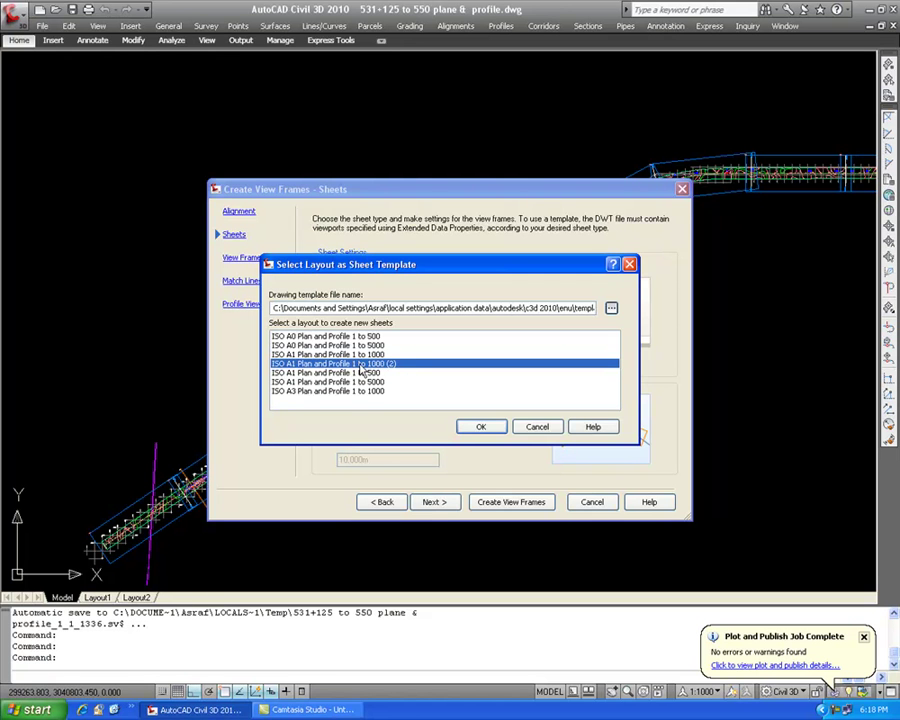
pyautogui.click(482, 427)
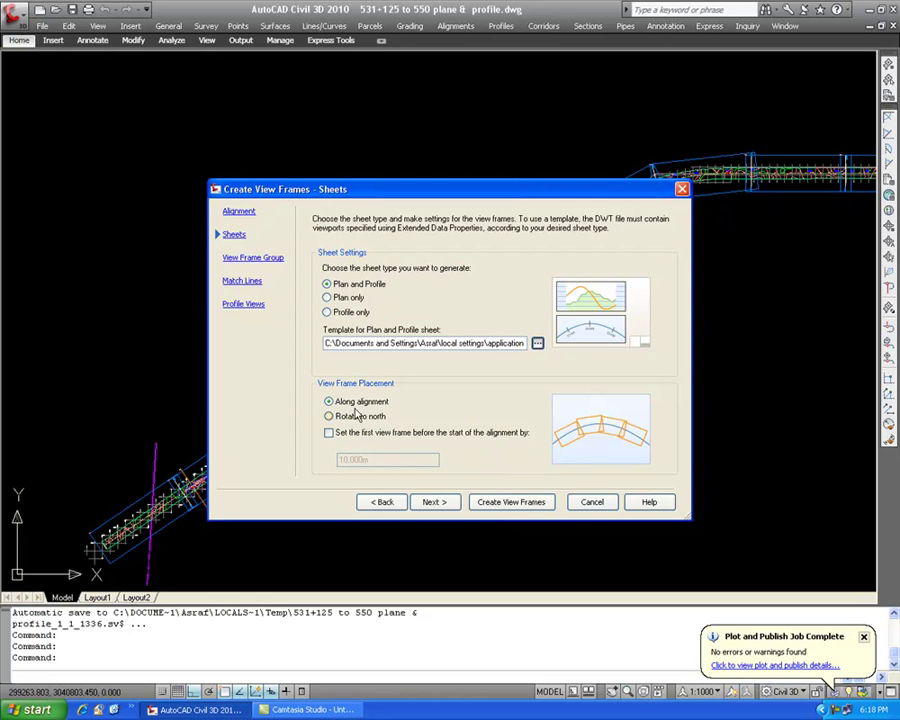